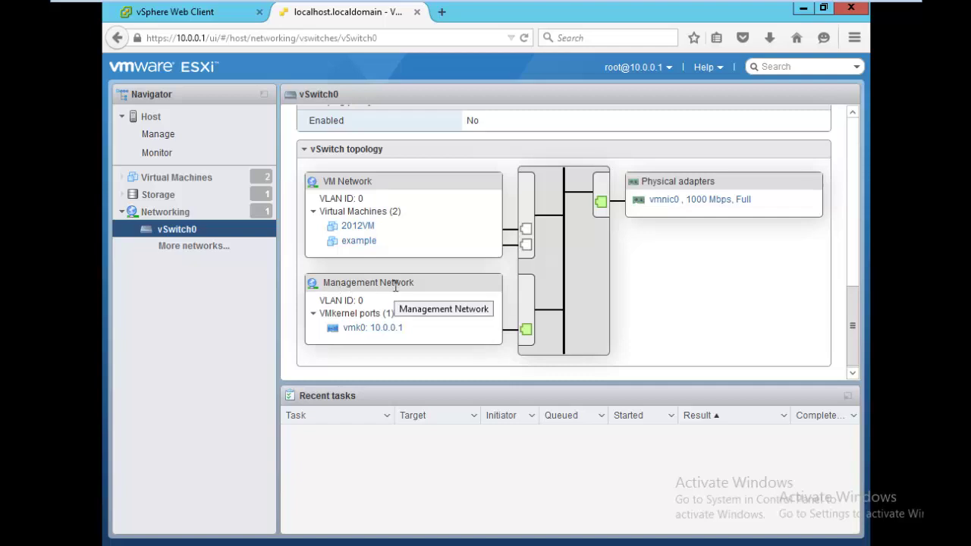
# Step: Examine vSwitch0's details, policies and topology, including its port groups, attached virtual machines and physical adapters
pyautogui.scroll(10, 395, 287)
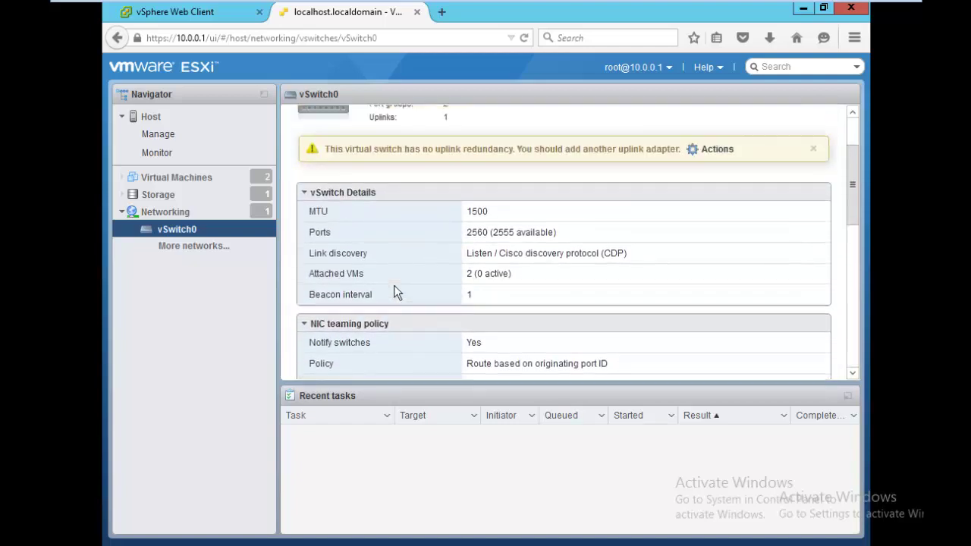
pyautogui.scroll(2, 395, 294)
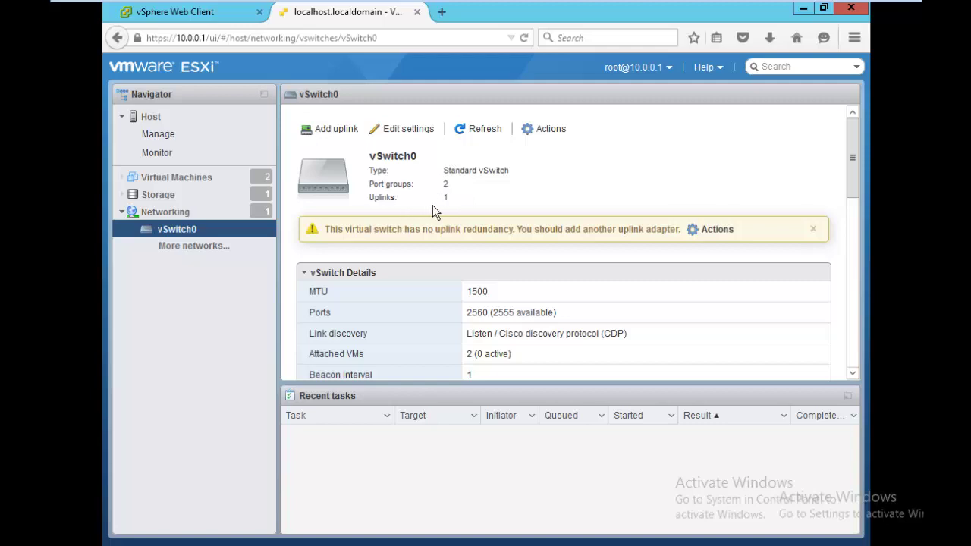
pyautogui.scroll(-5, 433, 205)
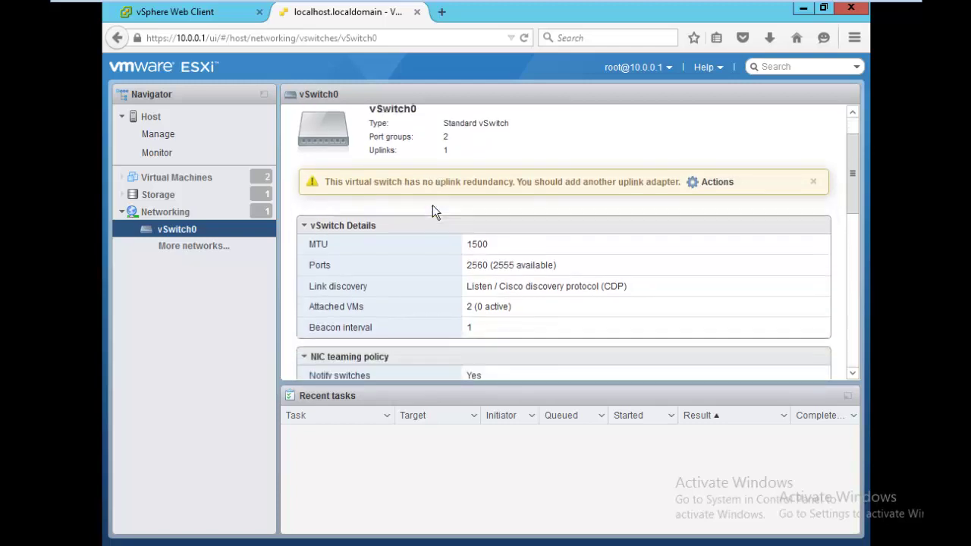
pyautogui.scroll(-1, 433, 205)
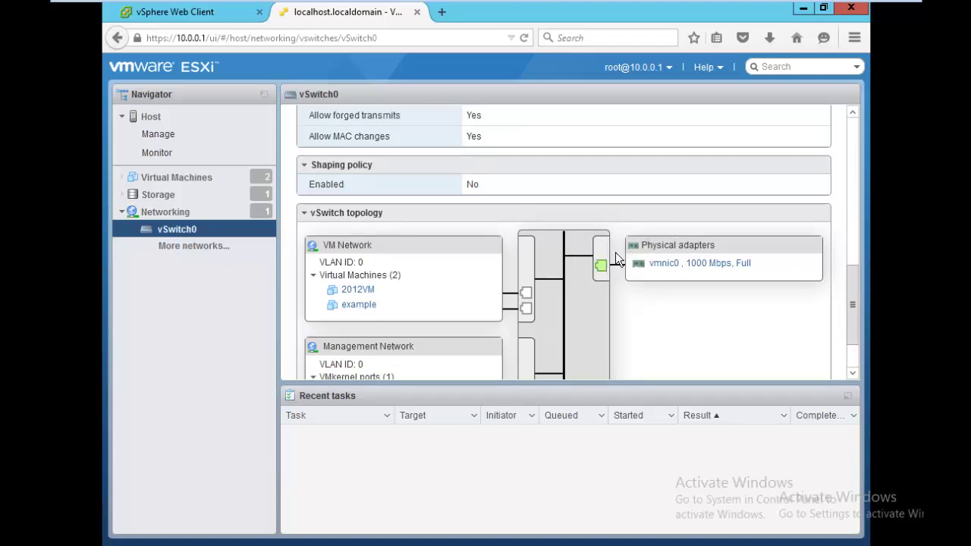
pyautogui.scroll(-1, 566, 269)
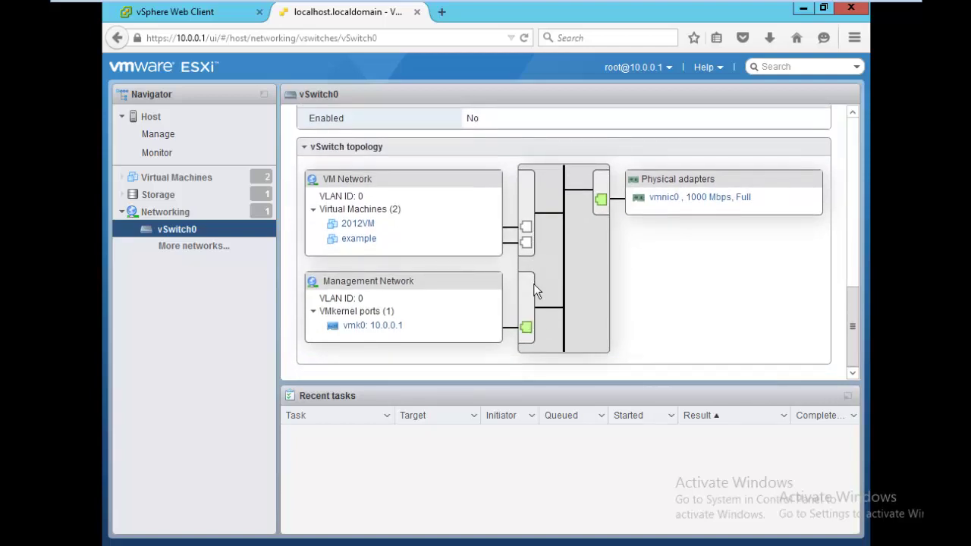
pyautogui.scroll(1, 533, 284)
pyautogui.scroll(7, 534, 284)
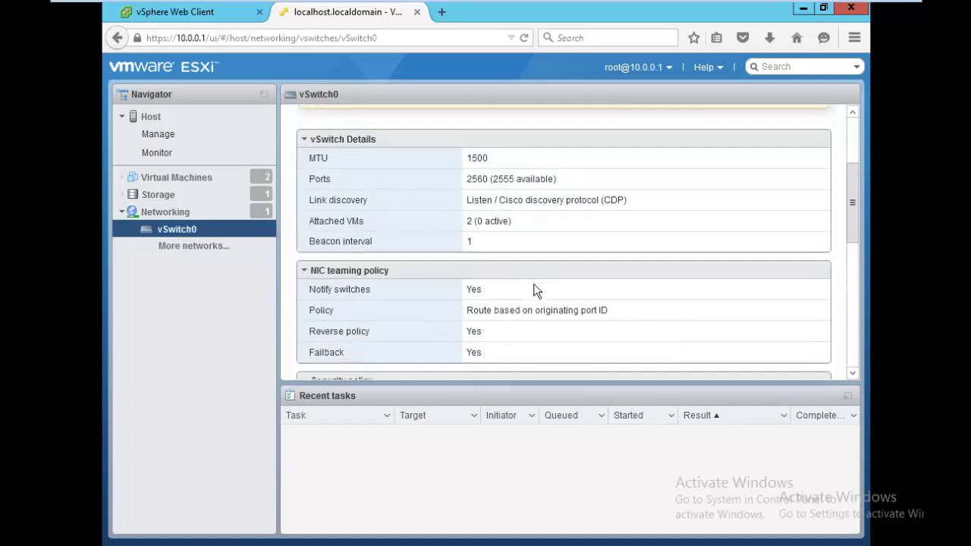
pyautogui.scroll(2, 404, 205)
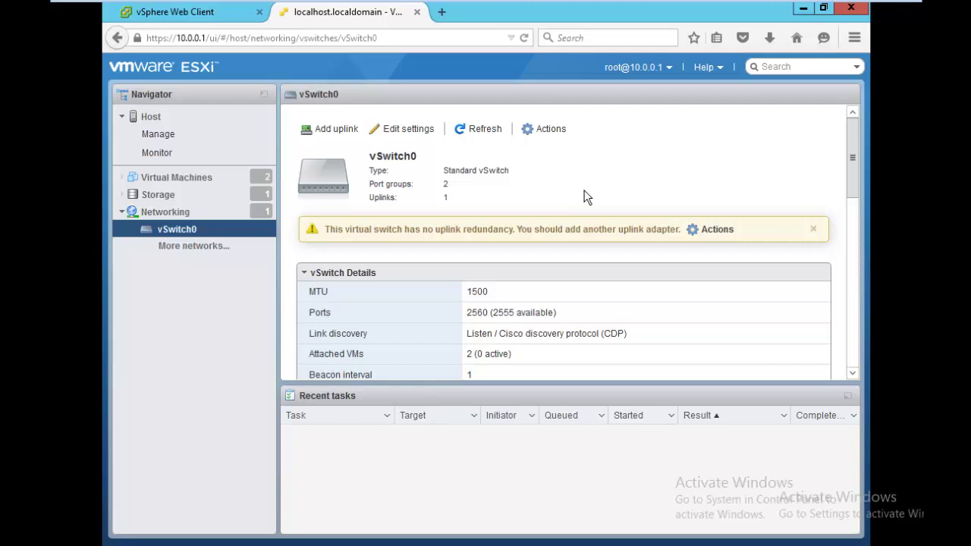
pyautogui.scroll(-10, 584, 199)
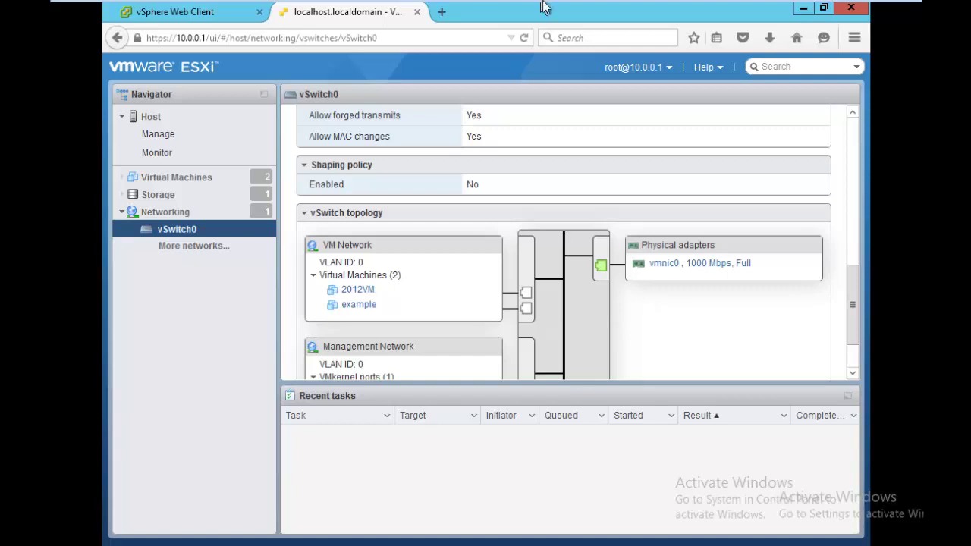
pyautogui.moveTo(546, 5)
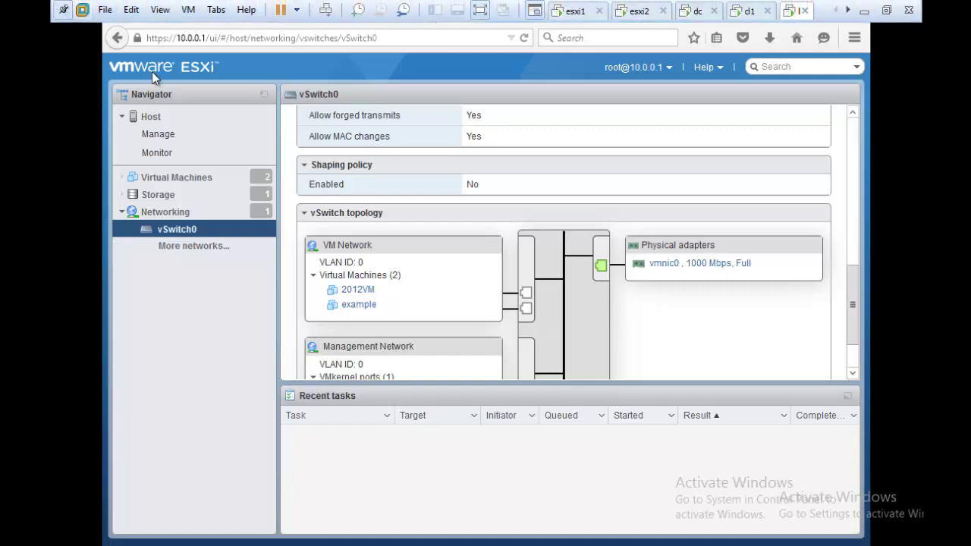
pyautogui.click(629, 307)
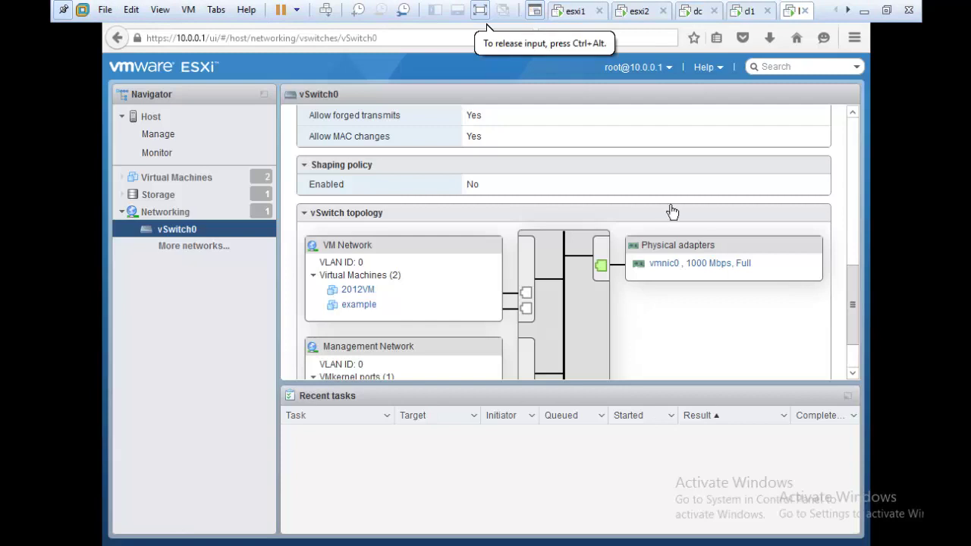
pyautogui.moveTo(849, 296); pyautogui.dragTo(858, 134)
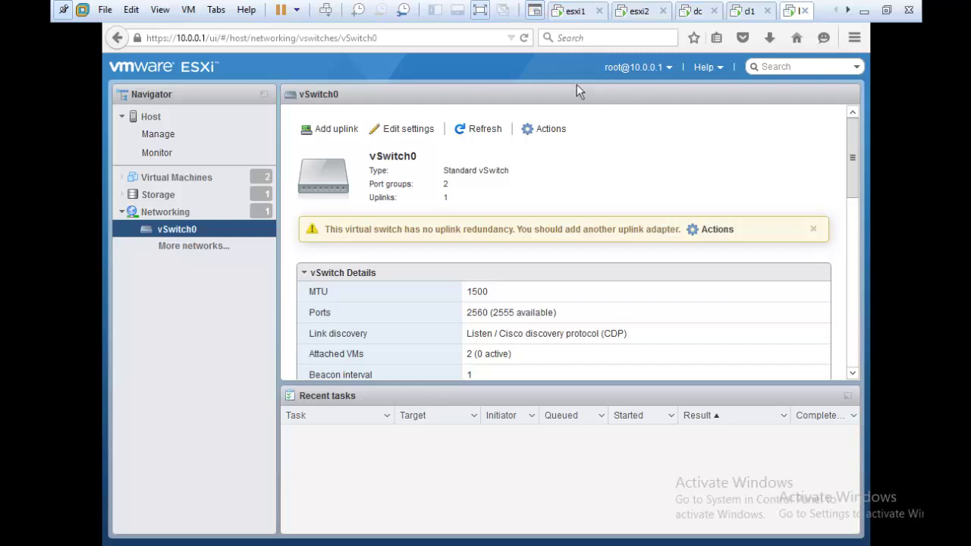
# Step: Open the esxi1 virtual machine's settings and add a second network adapter on the custom virtual network VMnet2
pyautogui.rightClick(581, 14)
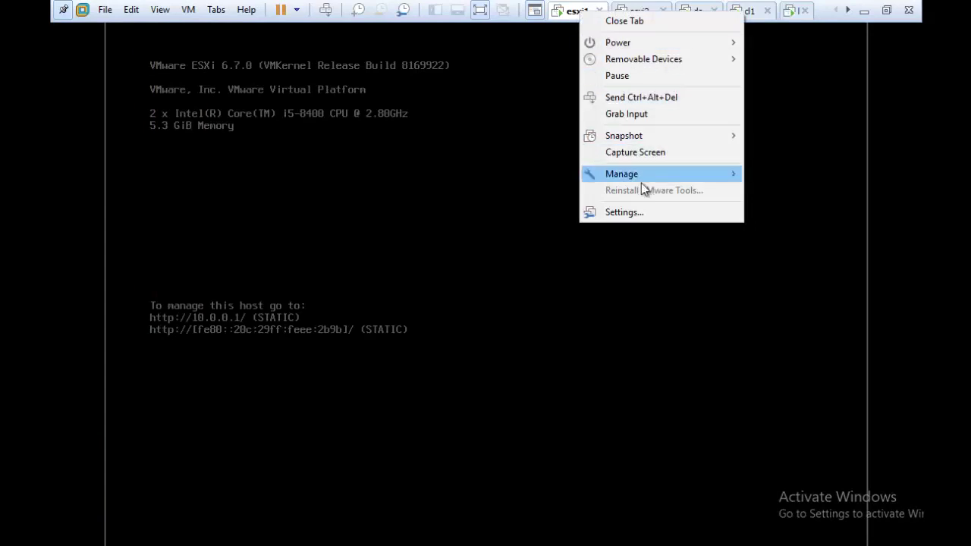
pyautogui.click(647, 214)
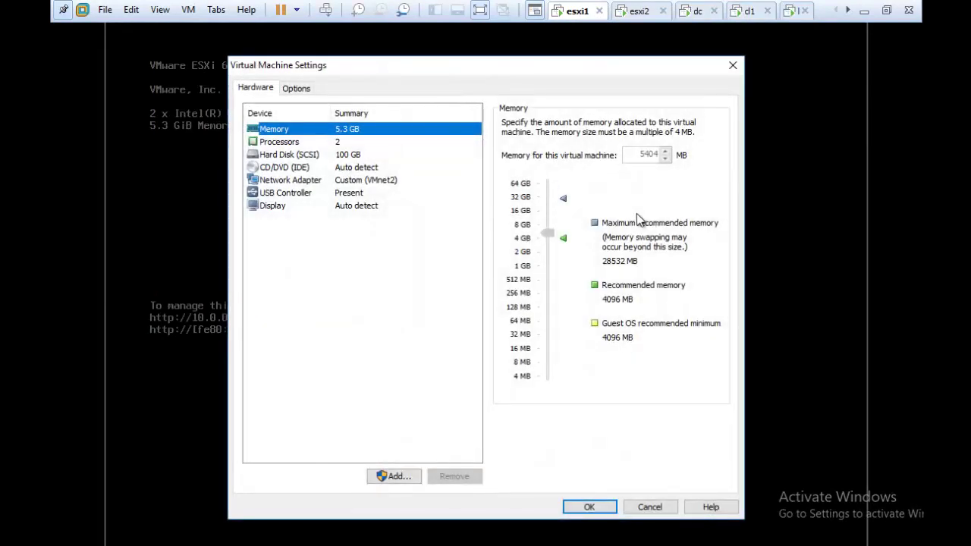
pyautogui.click(371, 182)
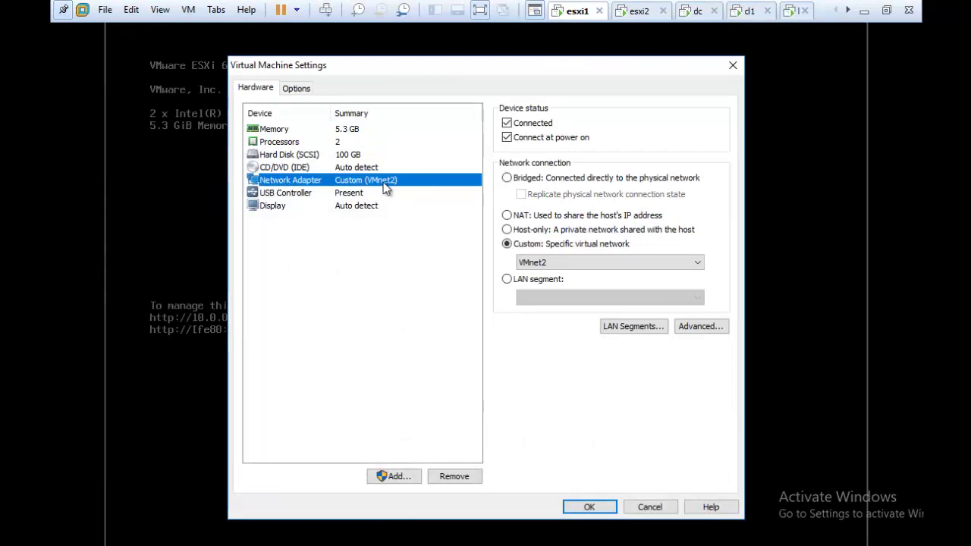
pyautogui.click(401, 479)
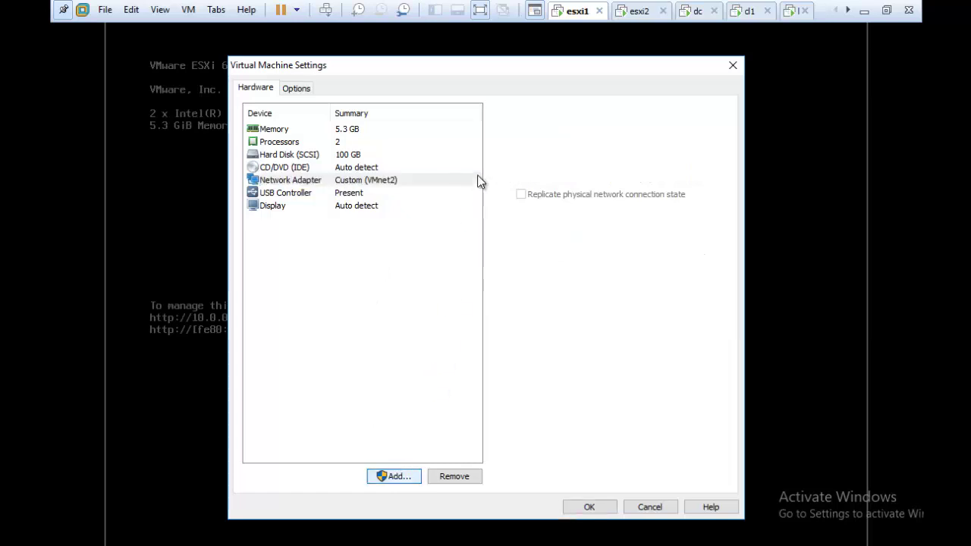
pyautogui.click(388, 278)
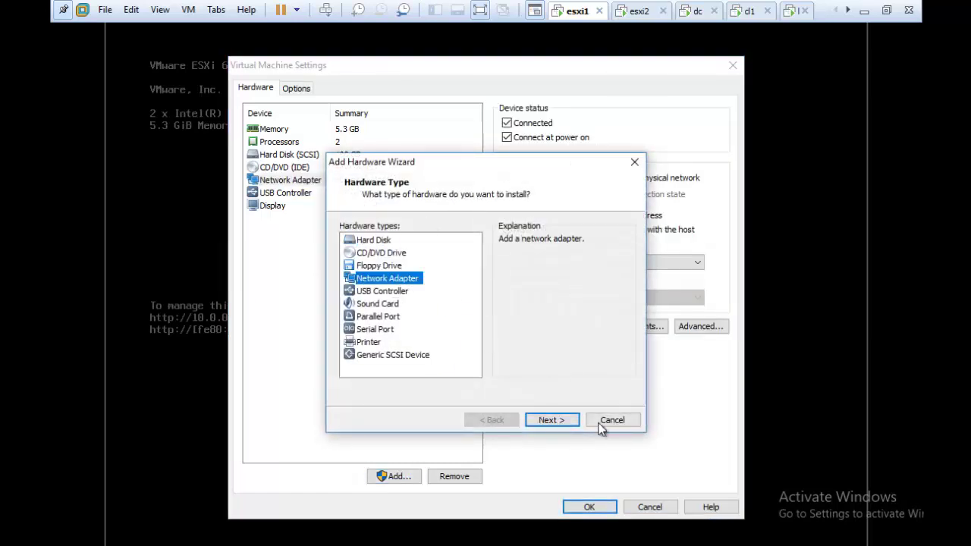
pyautogui.click(568, 421)
pyautogui.click(422, 308)
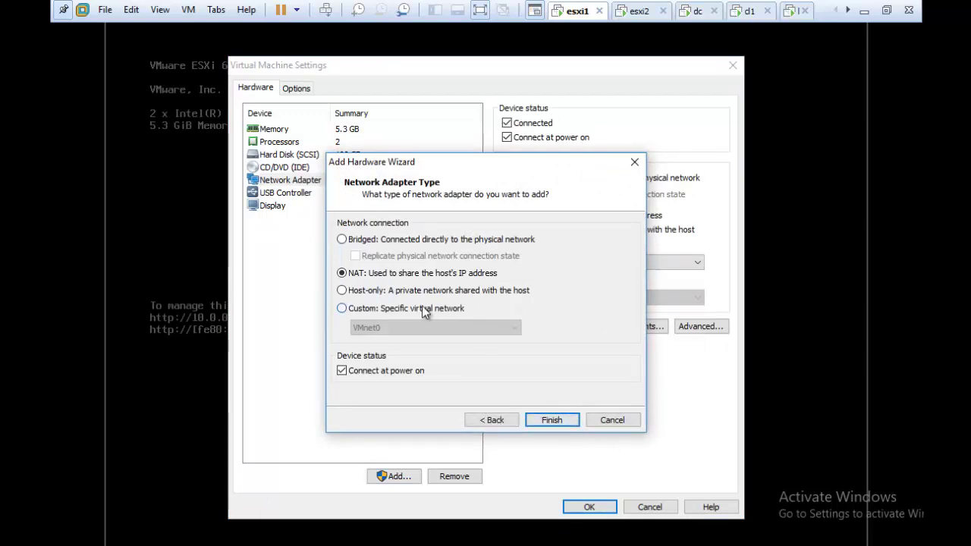
pyautogui.click(425, 327)
pyautogui.click(398, 362)
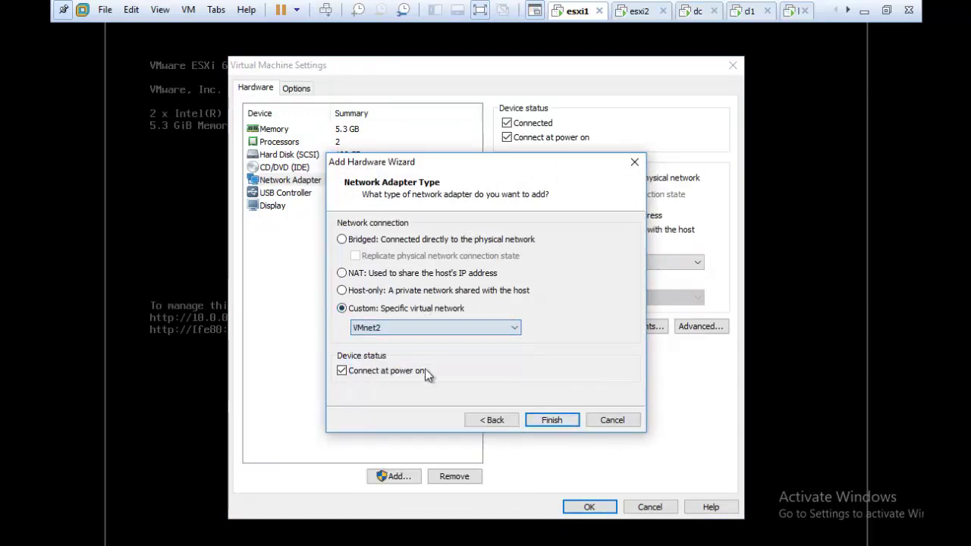
pyautogui.click(550, 420)
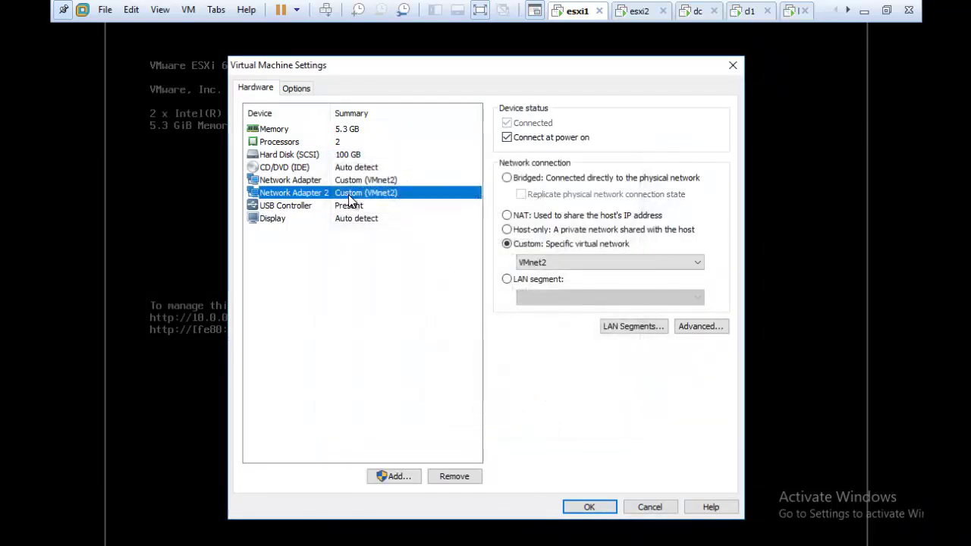
# Step: Add a third network adapter to esxi1, also connected to the custom virtual network VMnet2
pyautogui.click(396, 477)
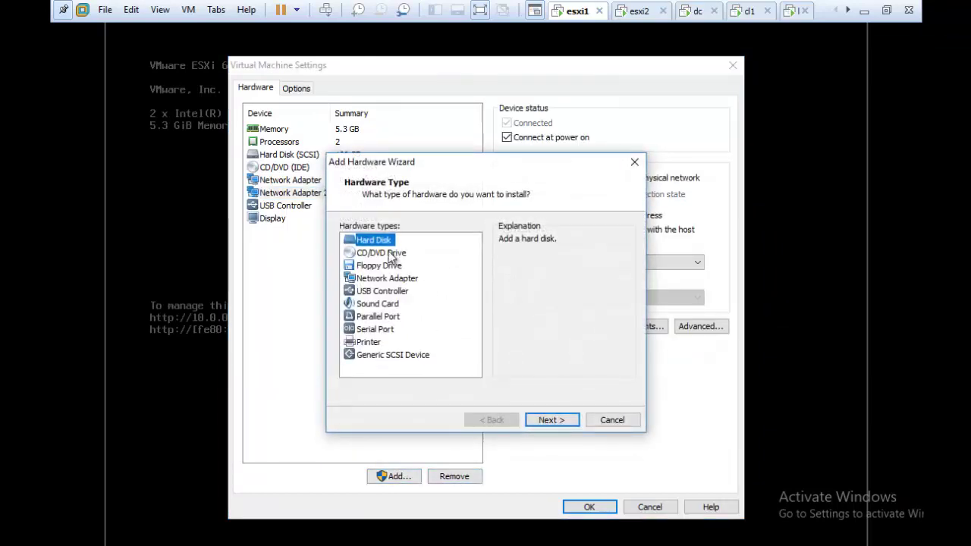
pyautogui.click(377, 277)
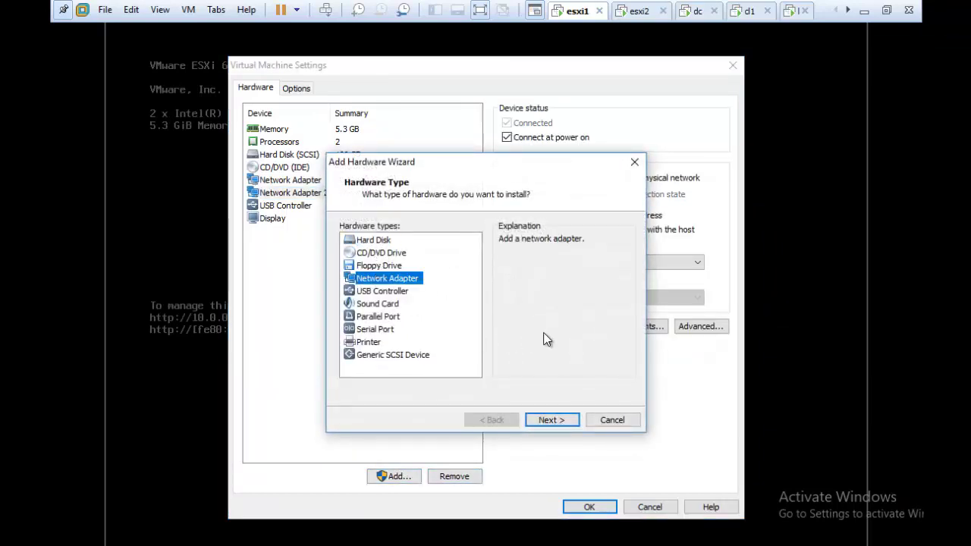
pyautogui.click(547, 421)
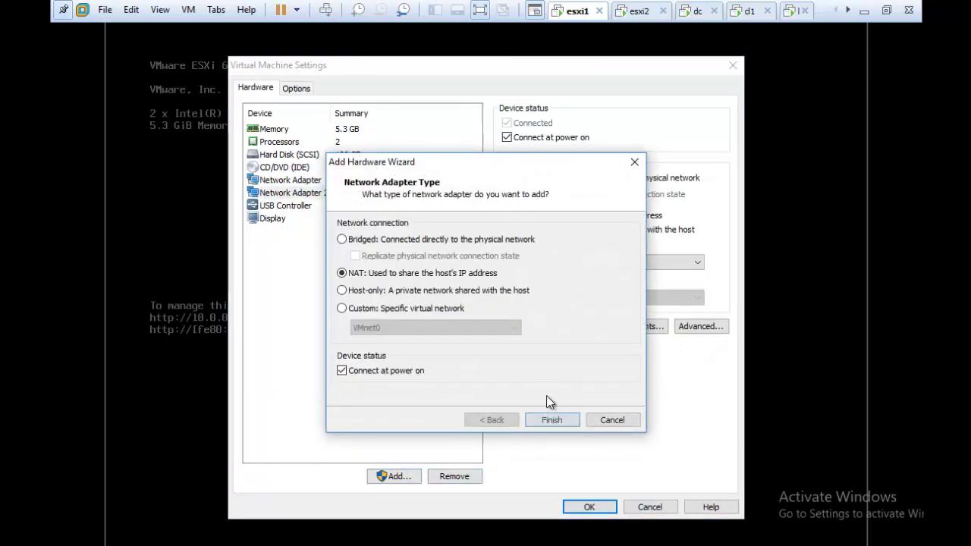
pyautogui.click(366, 308)
pyautogui.click(377, 328)
pyautogui.click(379, 361)
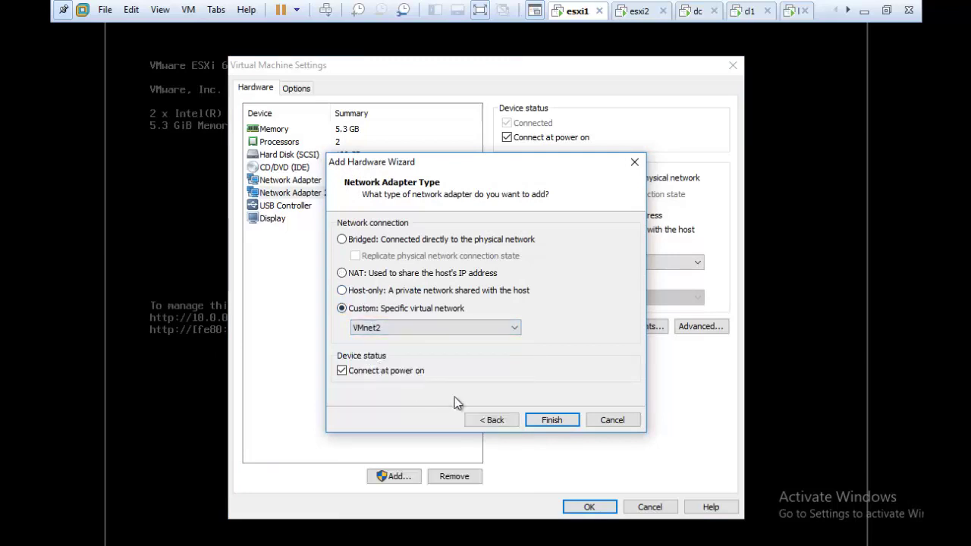
pyautogui.click(552, 421)
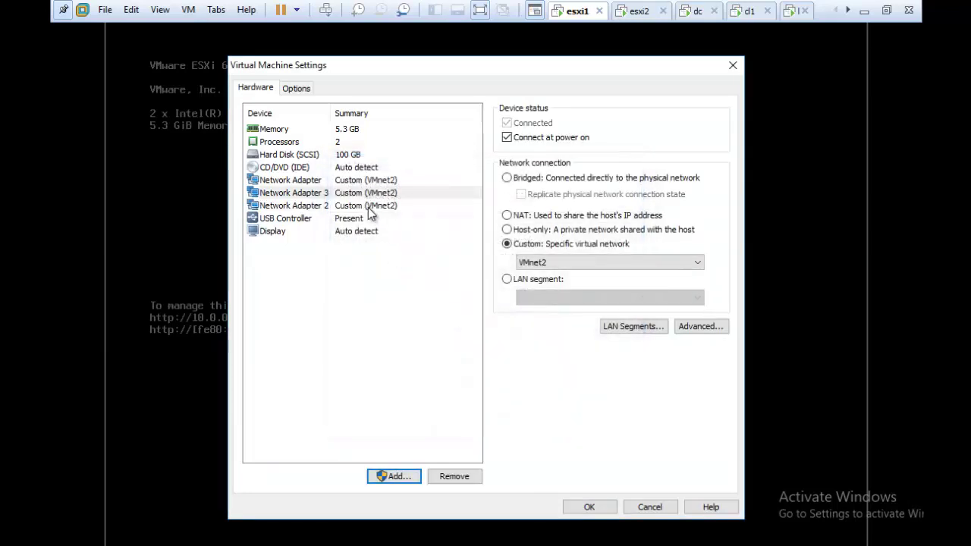
# Step: Add a fourth network adapter to esxi1 on the custom virtual network VMnet4 and save the virtual machine settings
pyautogui.click(414, 472)
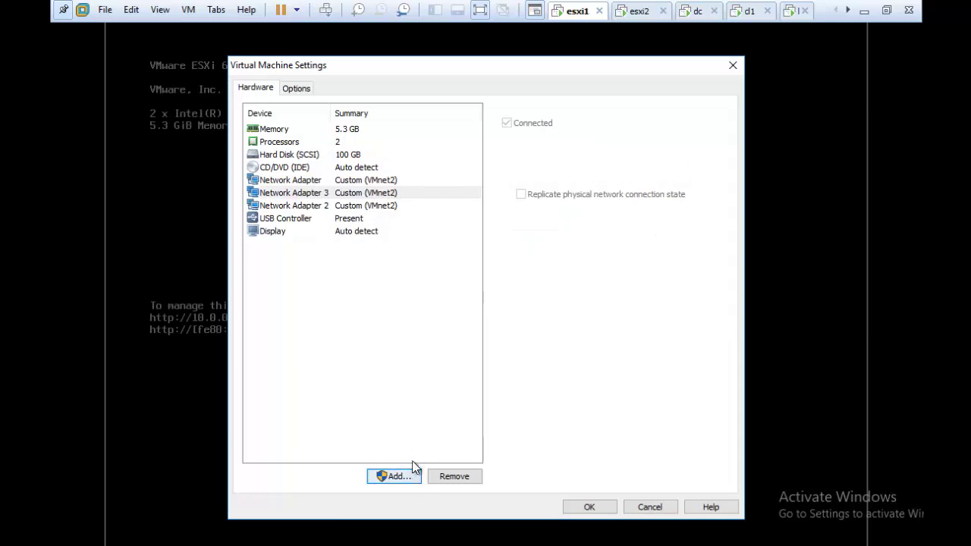
pyautogui.click(399, 278)
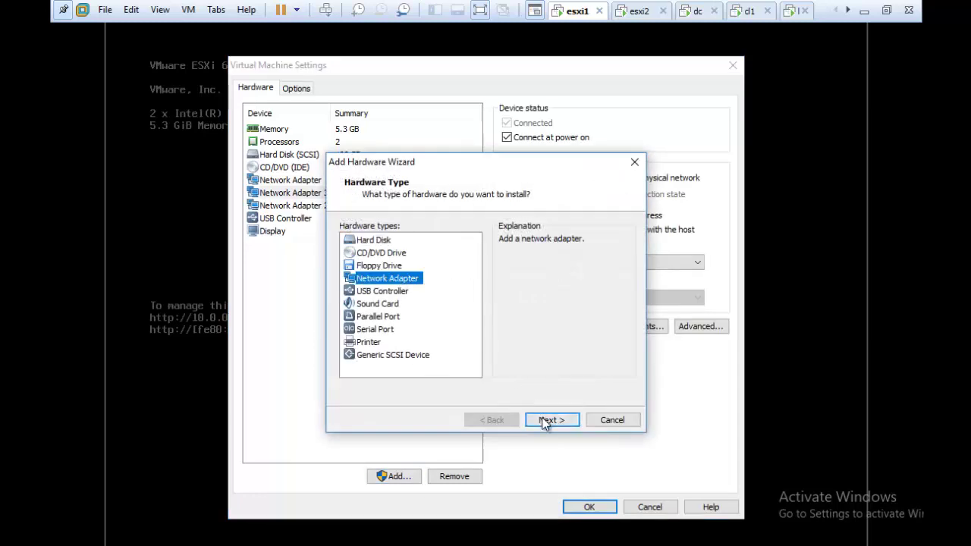
pyautogui.click(548, 420)
pyautogui.click(402, 308)
pyautogui.click(425, 327)
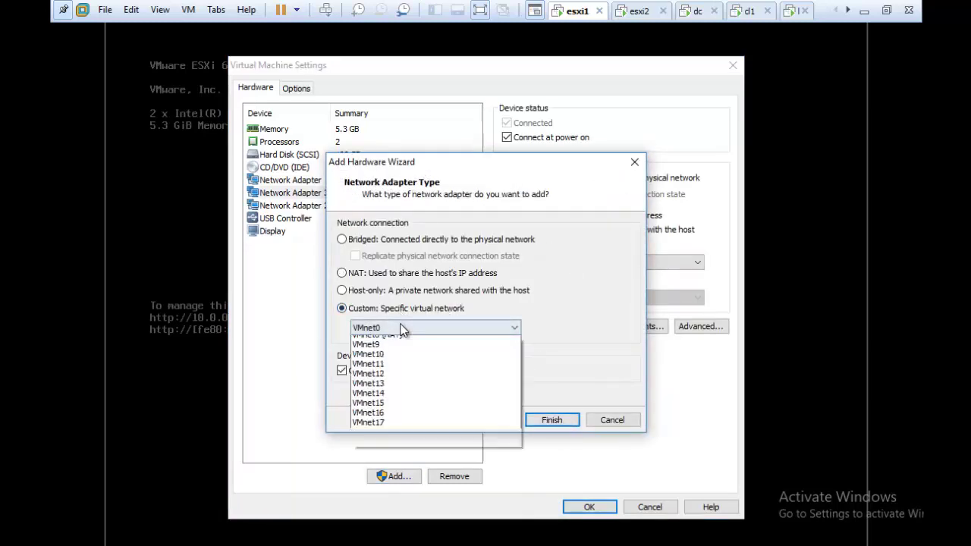
pyautogui.click(394, 380)
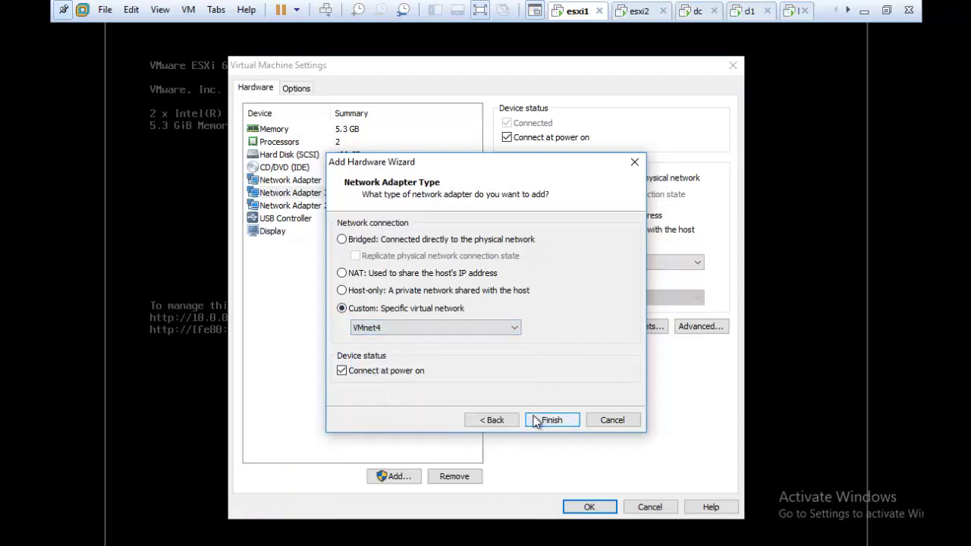
pyautogui.click(546, 421)
pyautogui.click(588, 507)
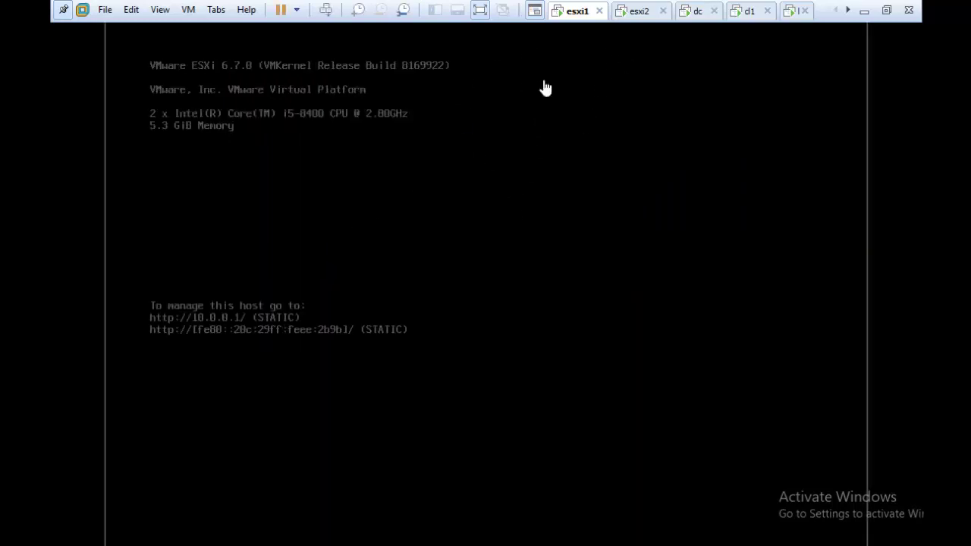
# Step: Switch to the lap virtual machine, view the physical NICs of host 10.0.0.1 and reload the page
pyautogui.click(847, 10)
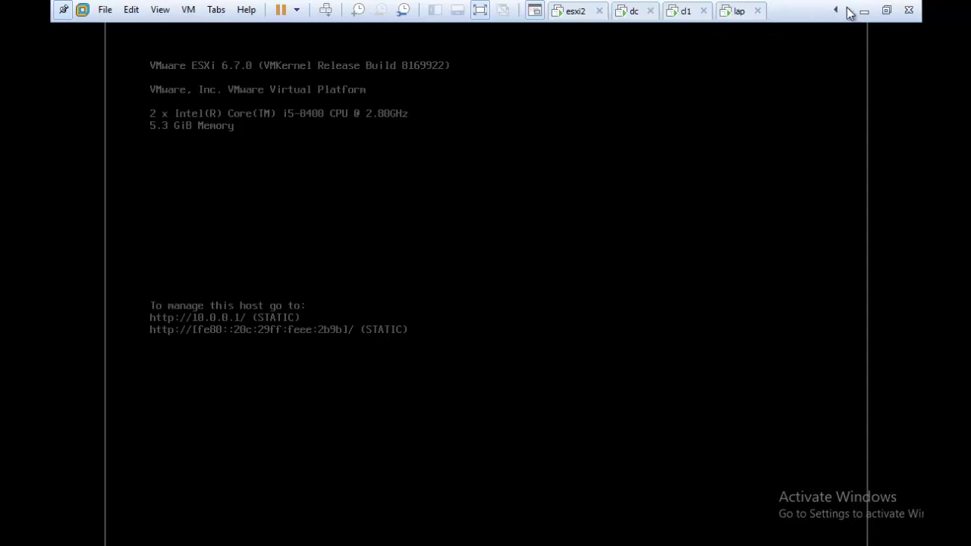
pyautogui.click(733, 12)
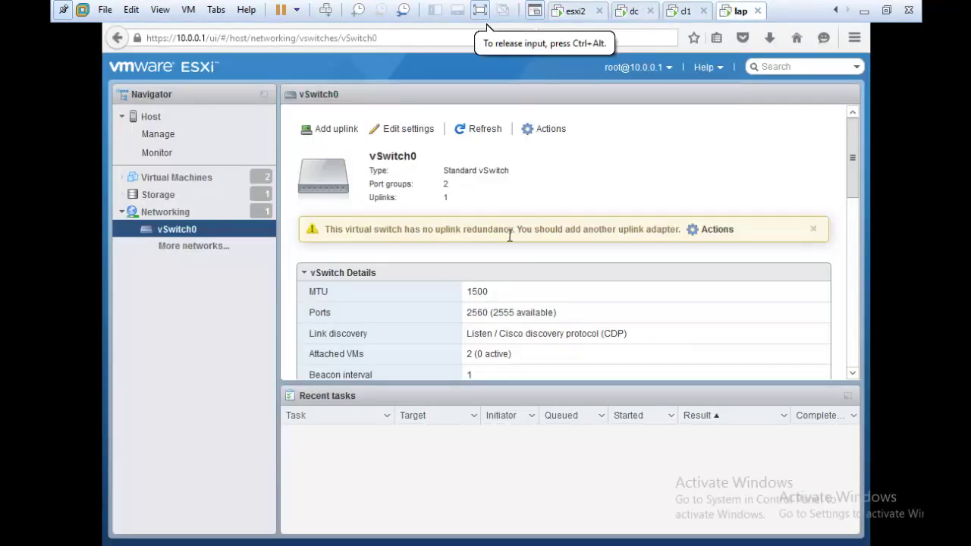
pyautogui.click(183, 215)
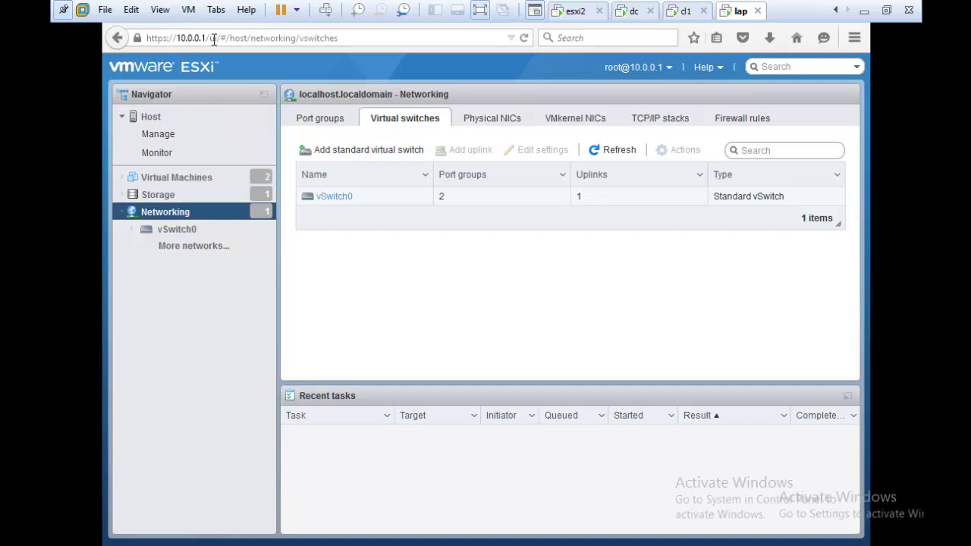
pyautogui.click(480, 121)
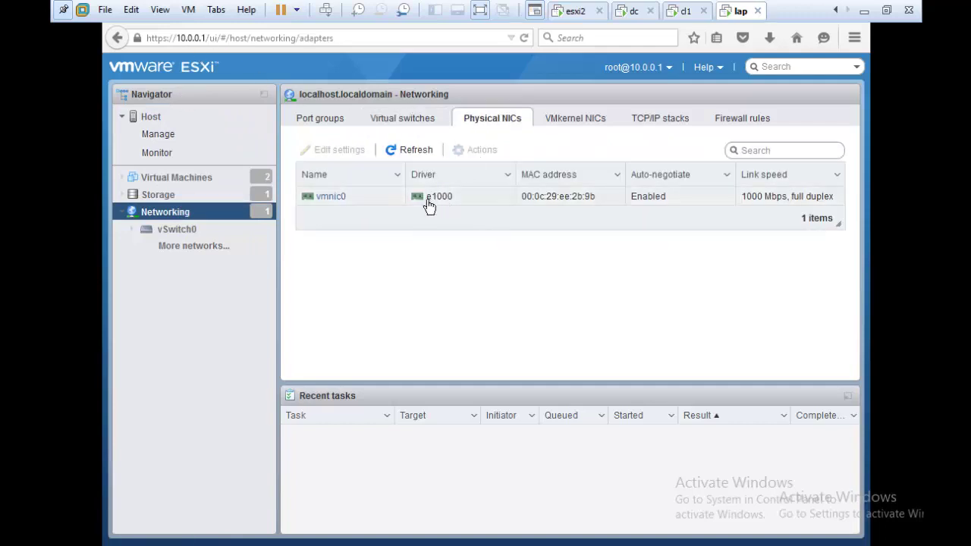
pyautogui.click(523, 35)
# Step: In the esxi2 virtual machine, enter the root account password and restart the host, forcefully terminating any running VMs
pyautogui.click(577, 12)
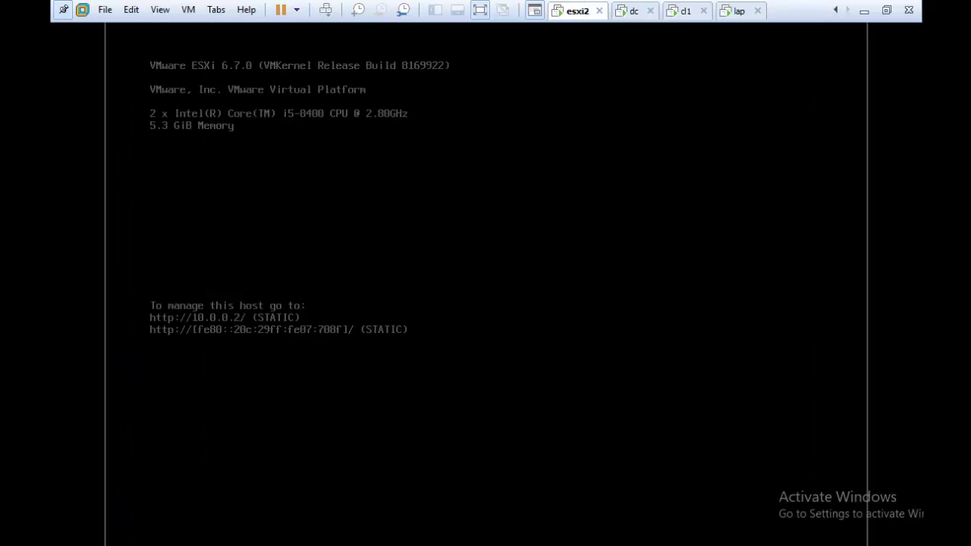
pyautogui.press('F2')
pyautogui.press('Tab')
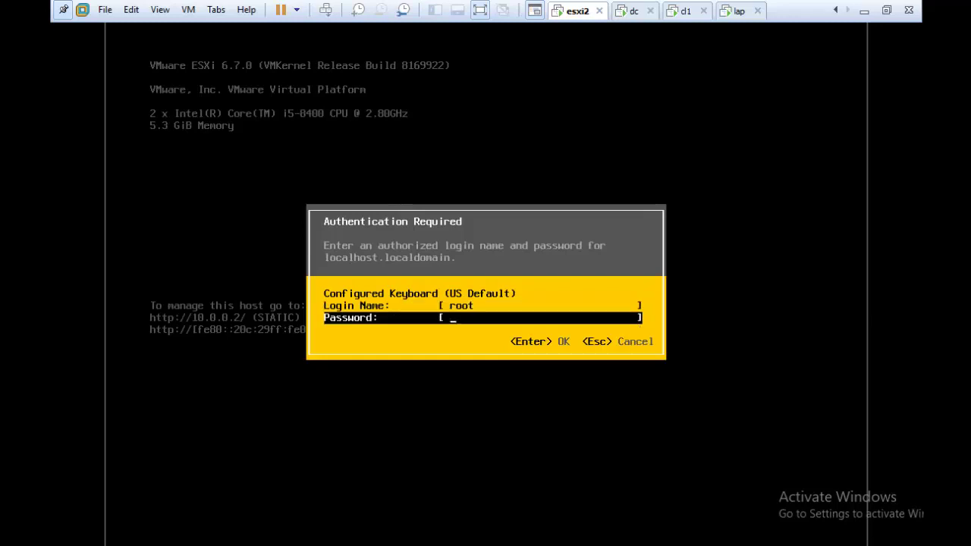
pyautogui.write('********')
pyautogui.press('Return')
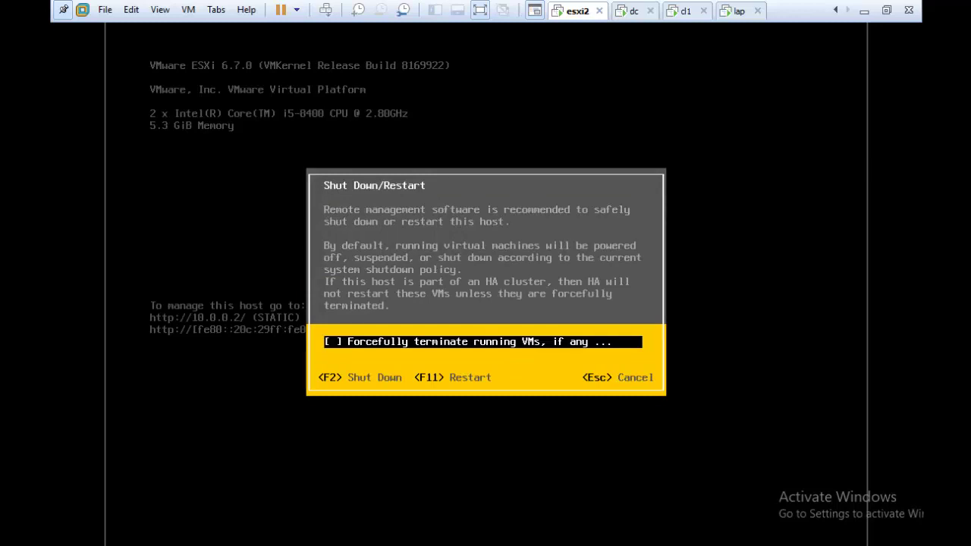
pyautogui.press('space')
pyautogui.press('F11')
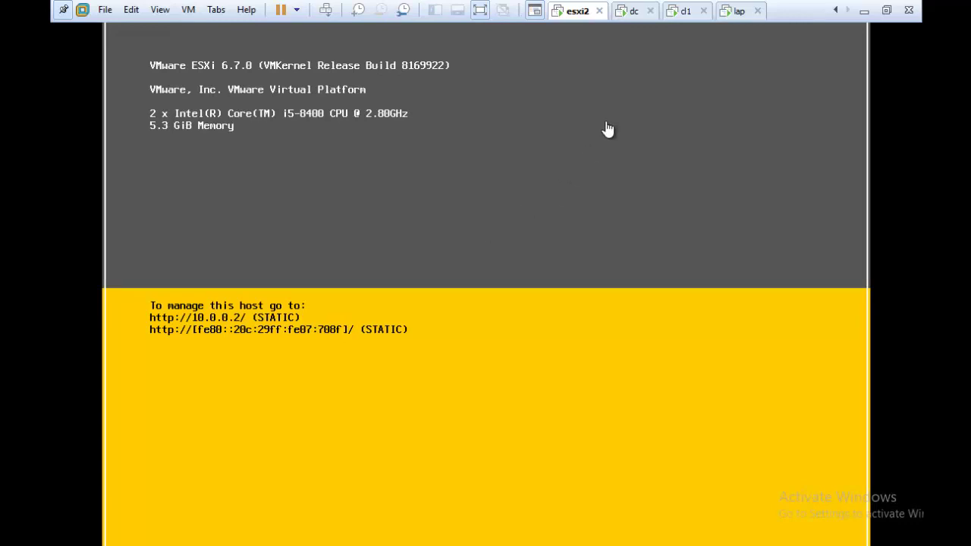
# Step: In the lap virtual machine, refresh the NIC list, log out of host 10.0.0.1 and back in, and view its physical NICs
pyautogui.click(737, 10)
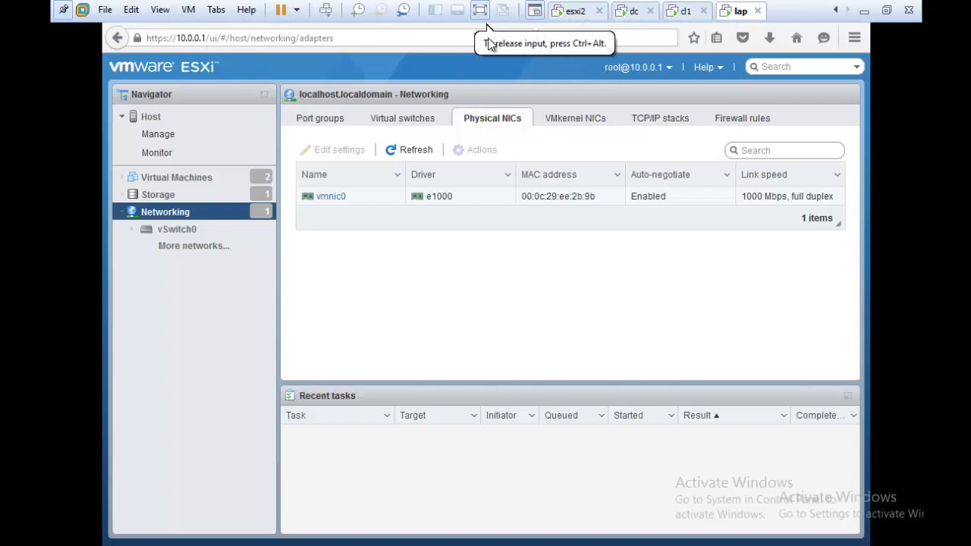
pyautogui.click(396, 156)
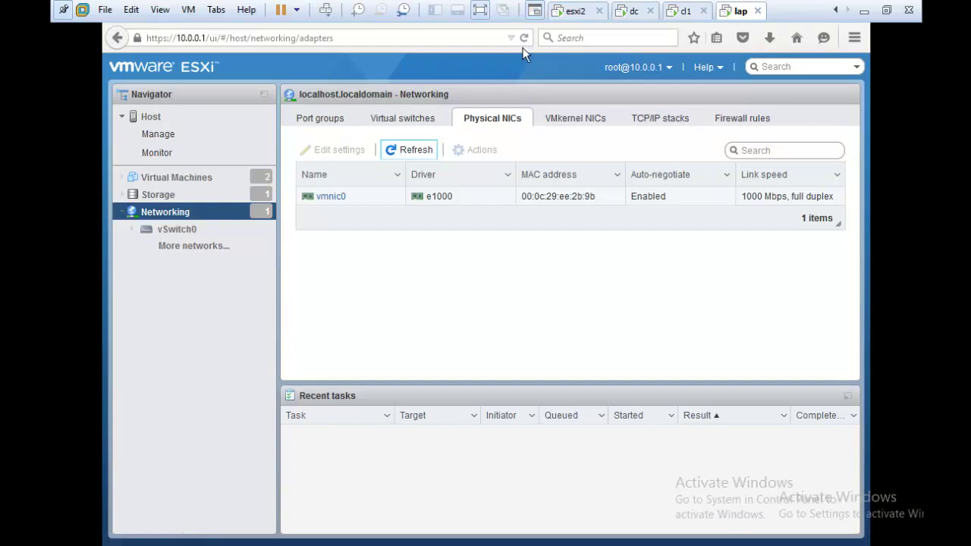
pyautogui.click(672, 69)
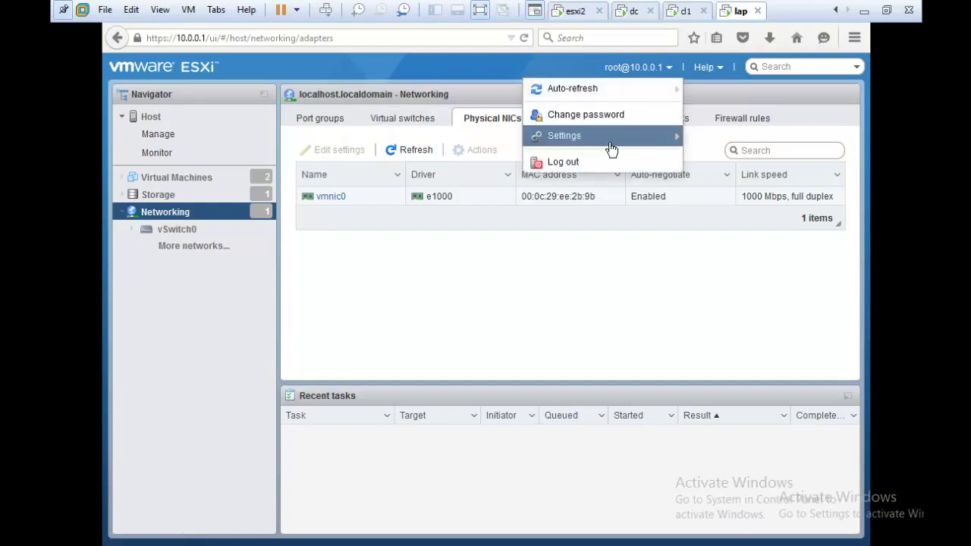
pyautogui.click(585, 161)
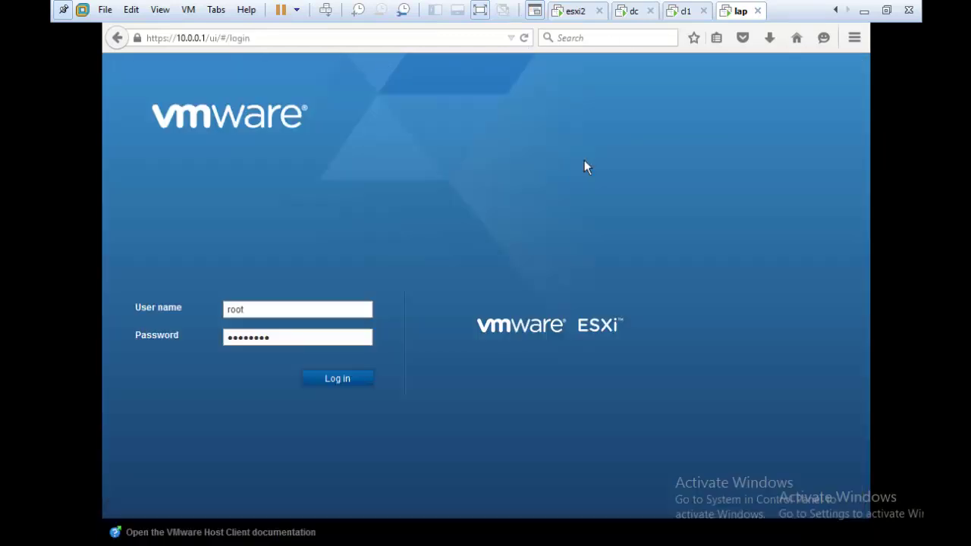
pyautogui.click(322, 381)
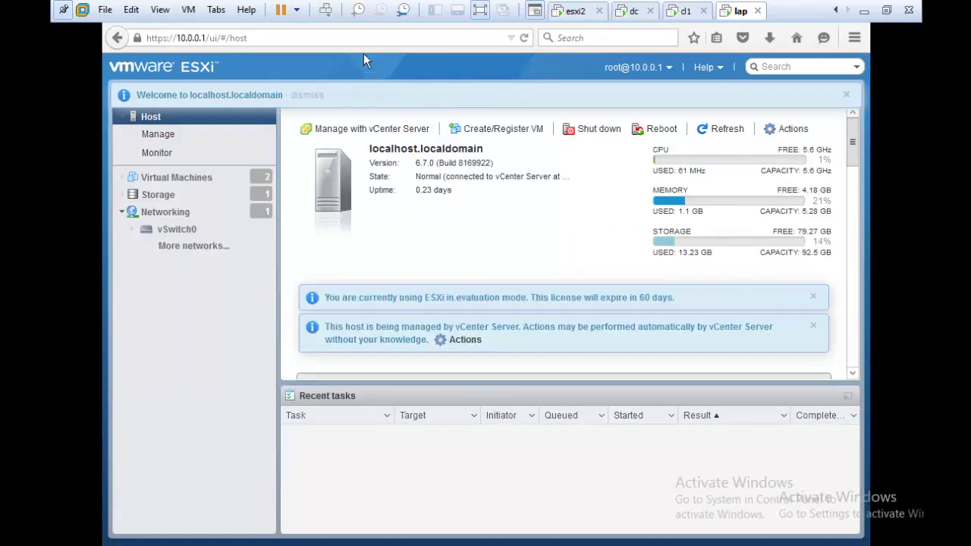
pyautogui.click(190, 218)
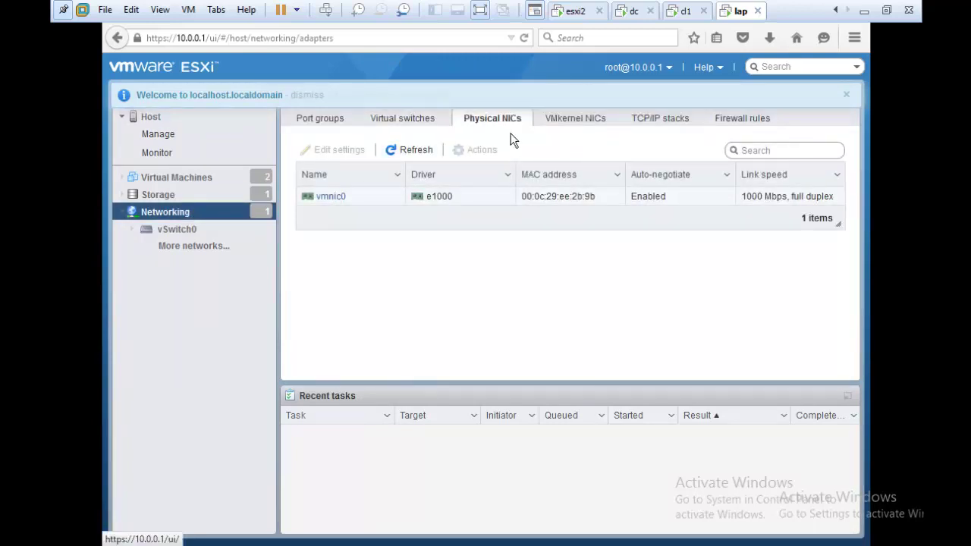
# Step: Review the four network adapters' connections in the esxi1 virtual machine's settings and close the settings
pyautogui.click(835, 9)
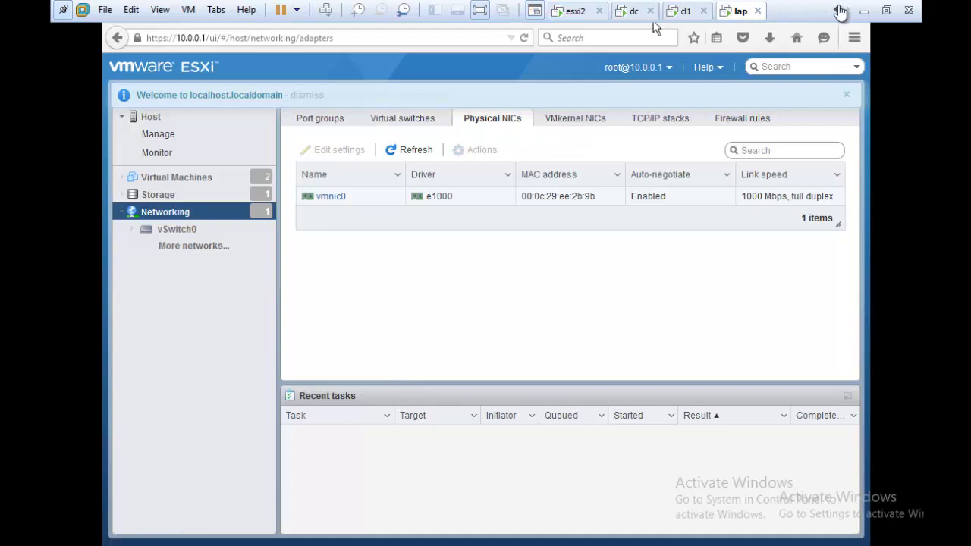
pyautogui.rightClick(577, 12)
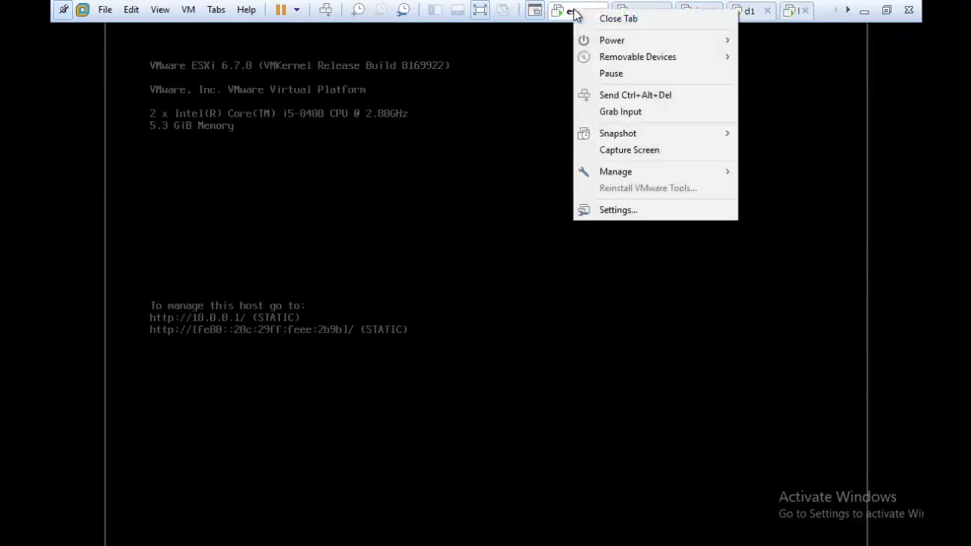
pyautogui.click(643, 208)
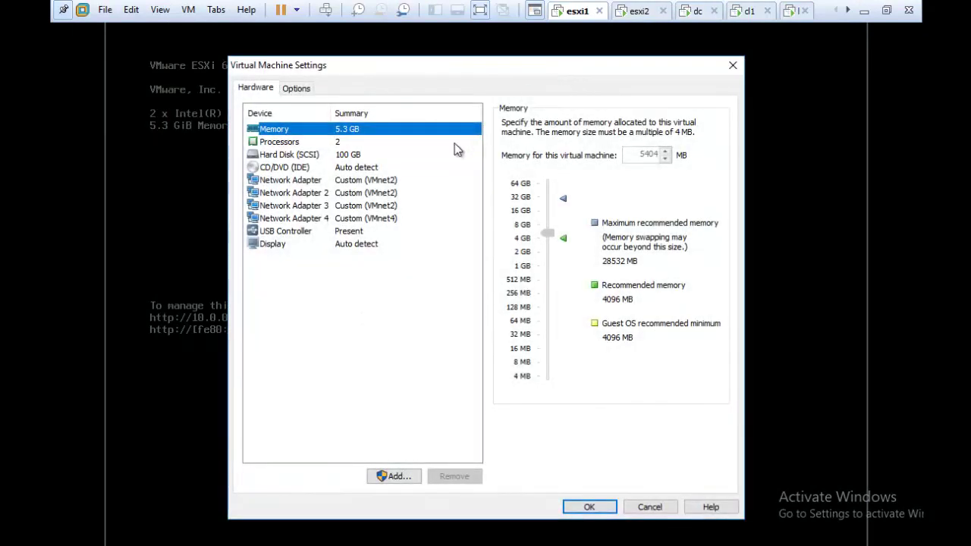
pyautogui.click(396, 182)
pyautogui.click(392, 194)
pyautogui.click(392, 206)
pyautogui.click(392, 220)
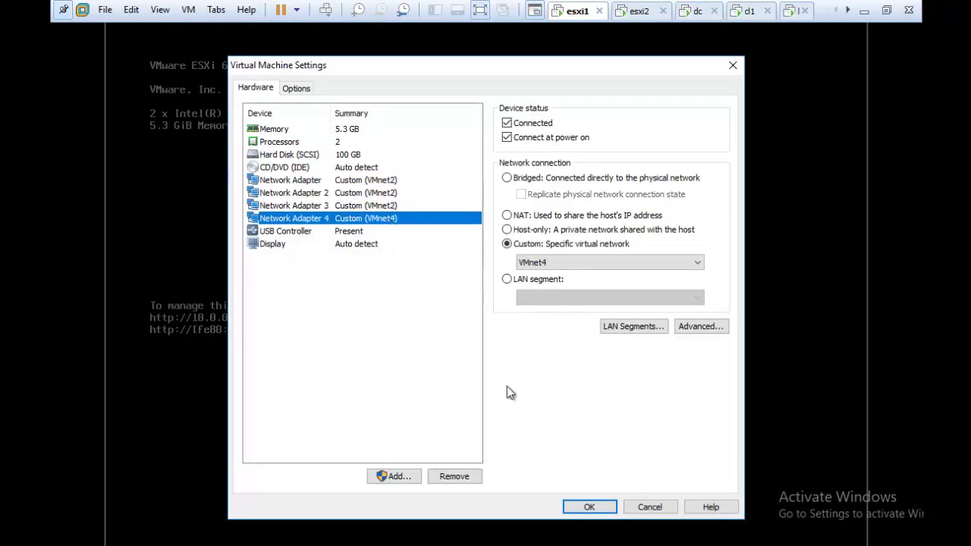
pyautogui.click(584, 505)
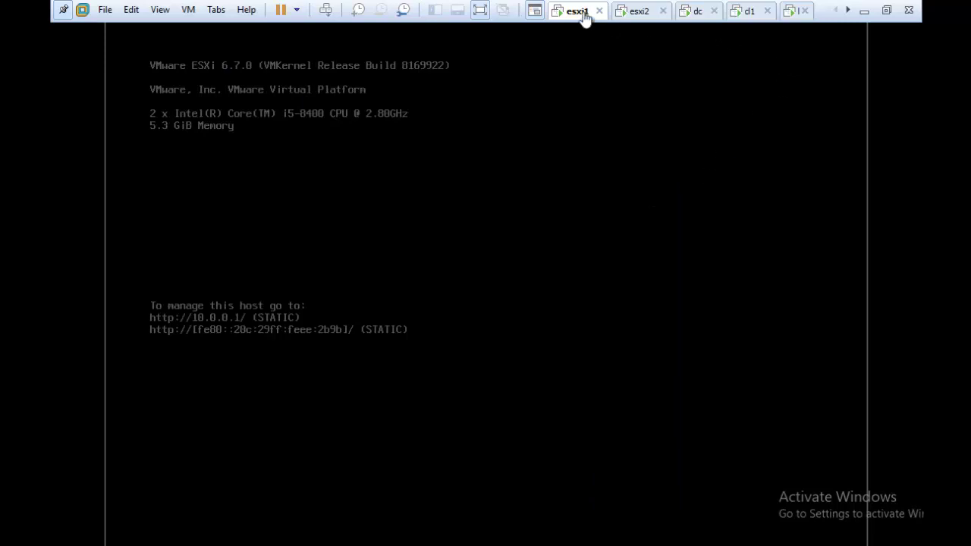
# Step: Compare the esxi1 and esxi2 consoles, and recheck host 10.0.0.1's port groups, virtual switches and physical NICs in the lap virtual machine
pyautogui.click(642, 14)
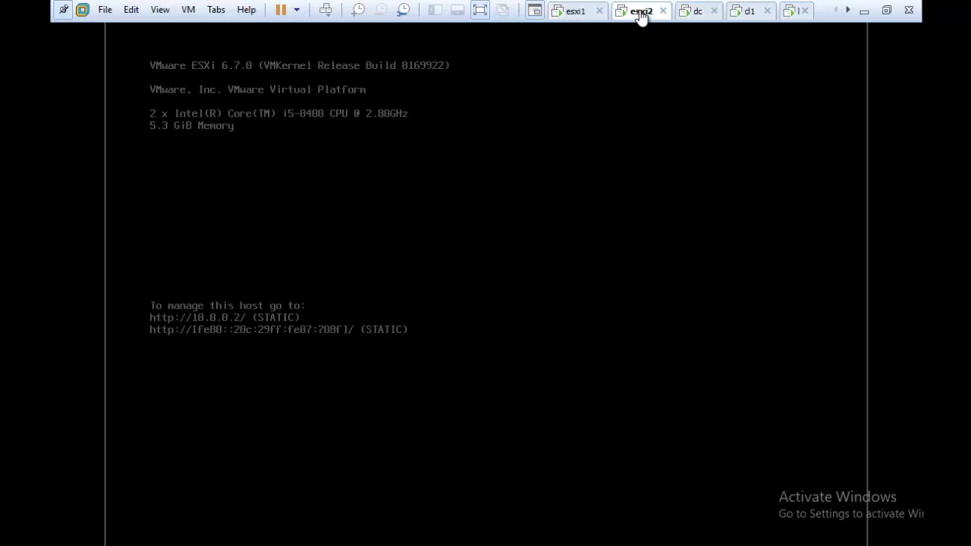
pyautogui.click(581, 13)
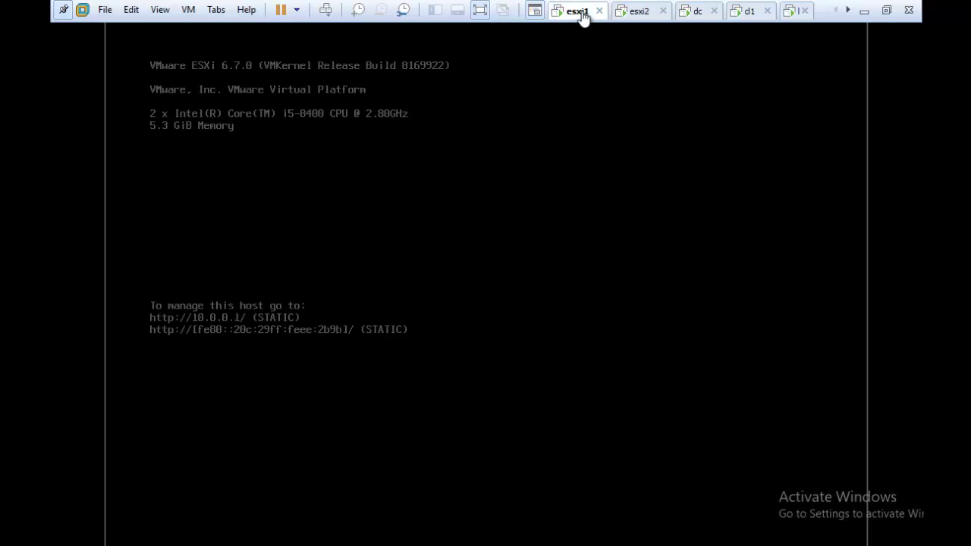
pyautogui.click(795, 11)
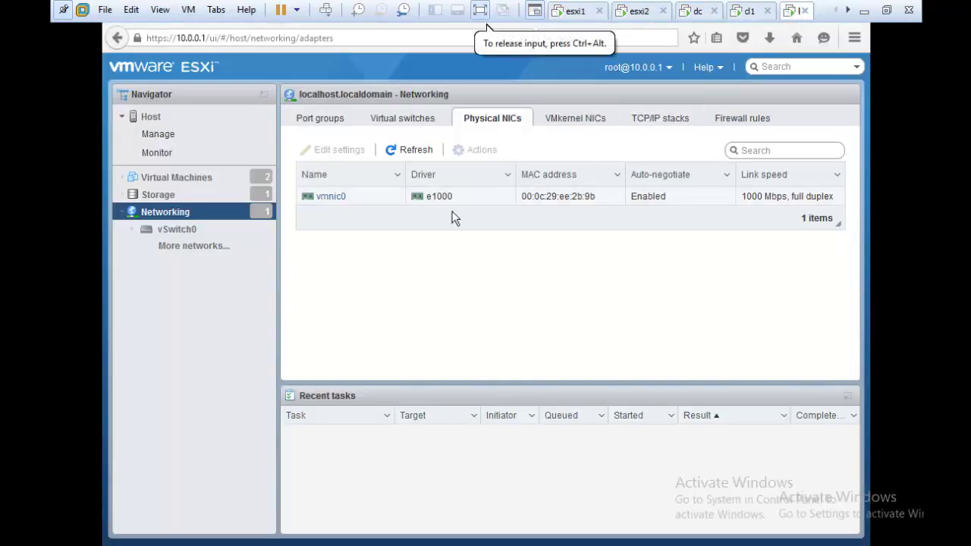
pyautogui.click(310, 123)
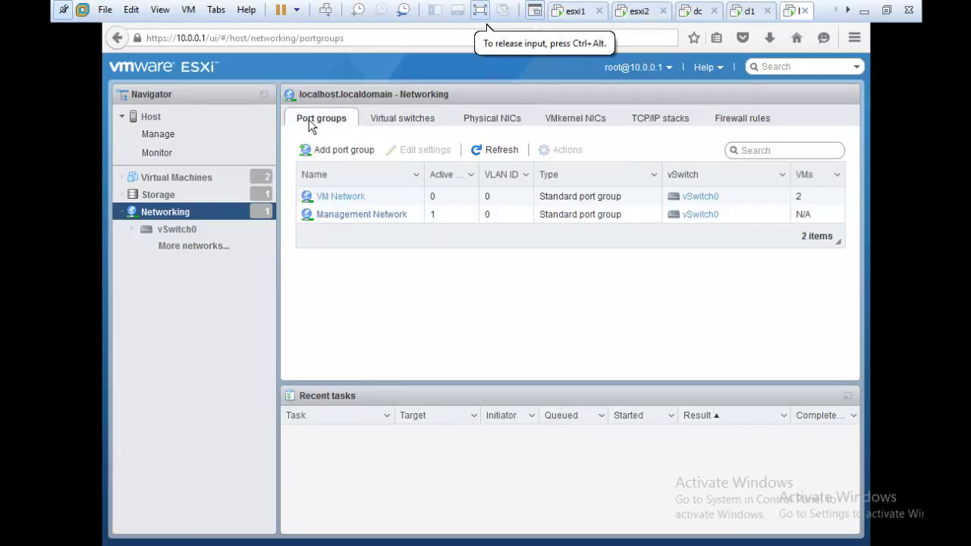
pyautogui.click(410, 119)
pyautogui.click(505, 123)
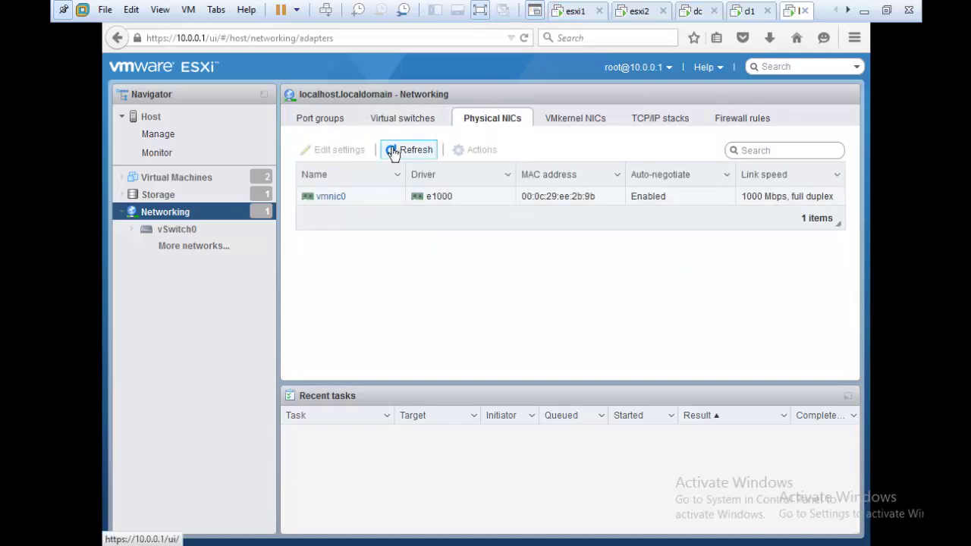
pyautogui.click(410, 149)
pyautogui.click(565, 12)
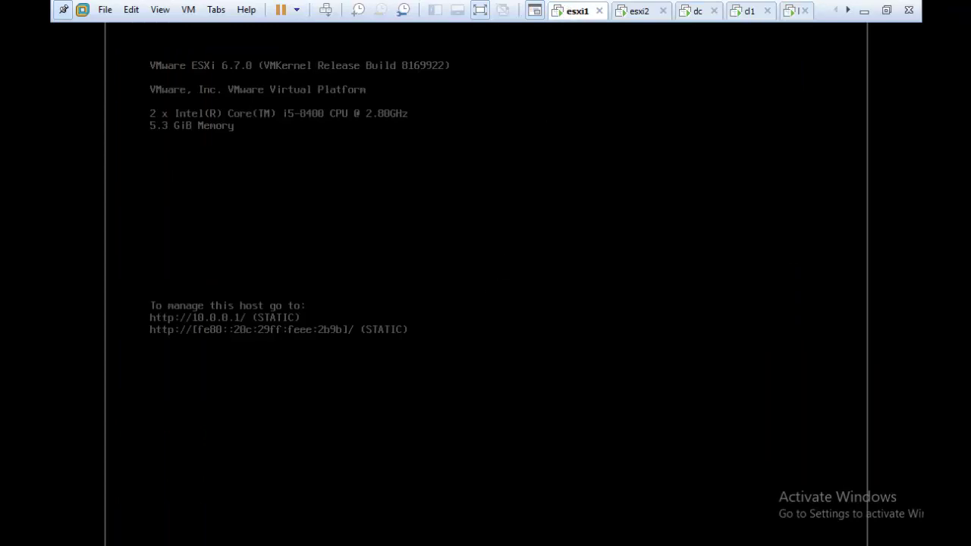
pyautogui.press('F2')
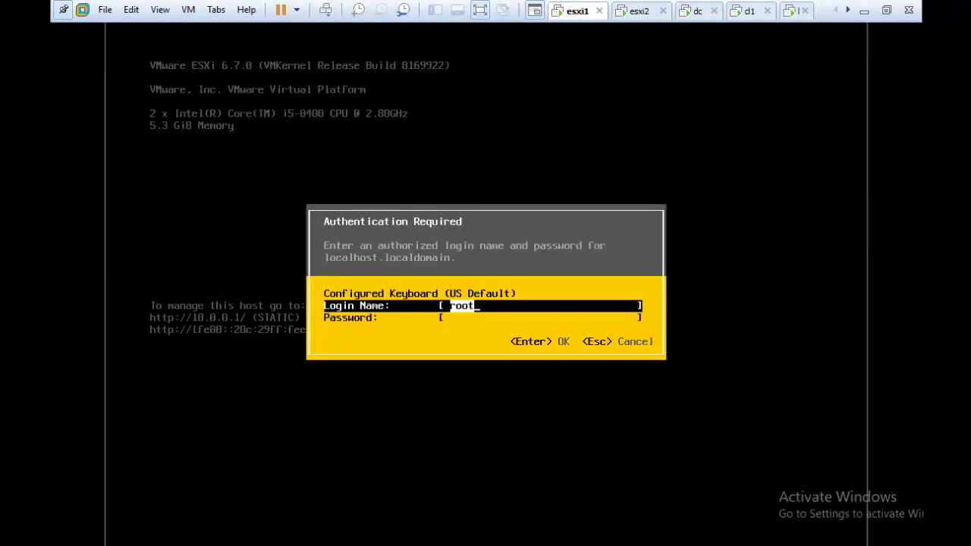
pyautogui.press('Escape')
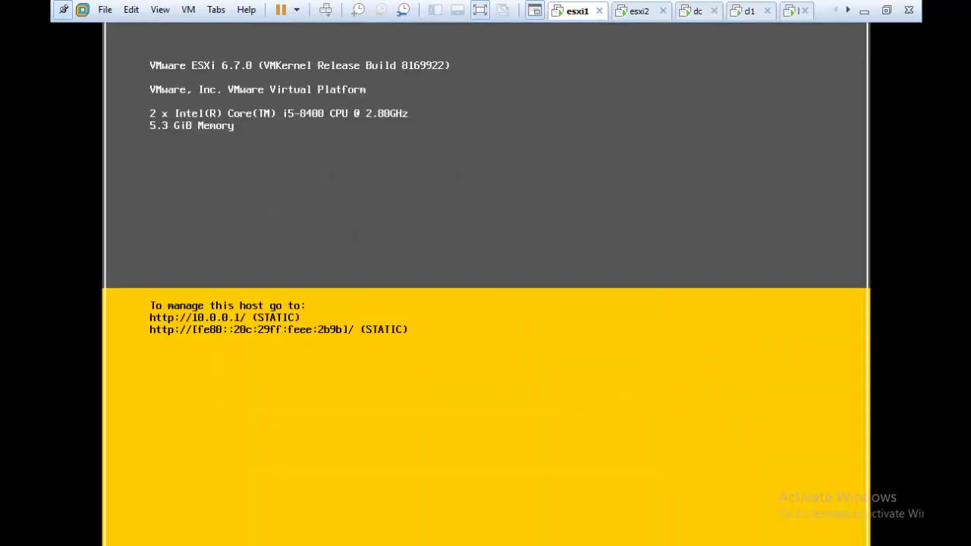
# Step: Check the managed host's address in the lap virtual machine, and recheck the hardware list in the esxi1 virtual machine's settings
pyautogui.click(848, 9)
pyautogui.click(732, 11)
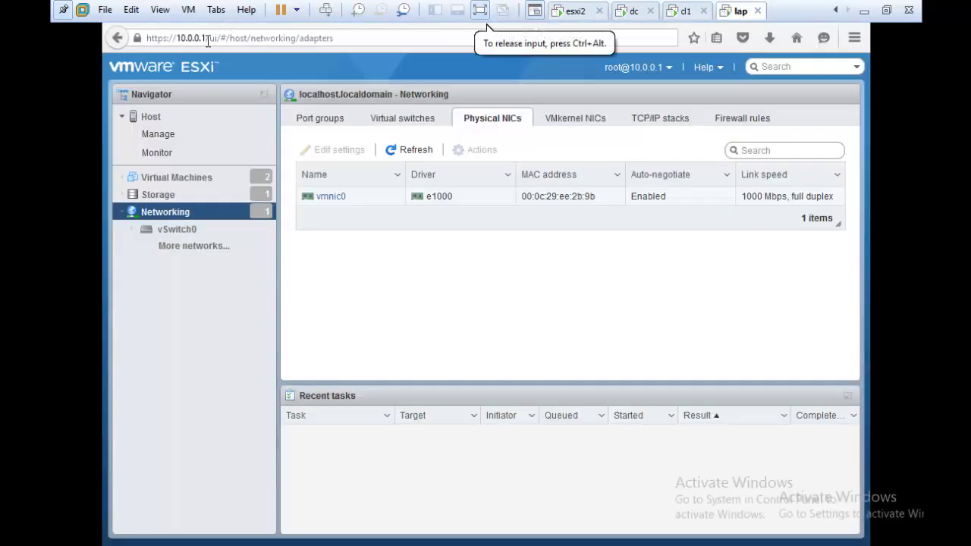
pyautogui.click(836, 17)
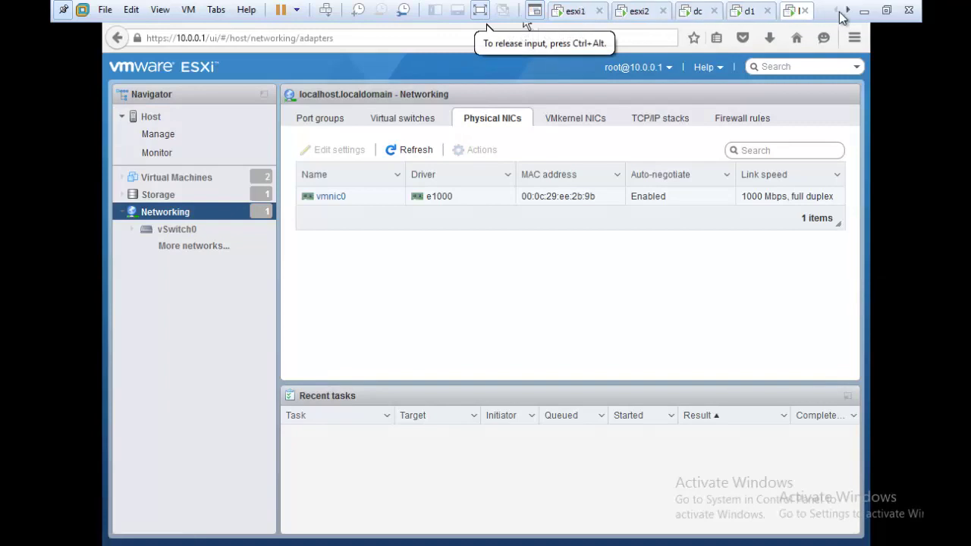
pyautogui.rightClick(573, 9)
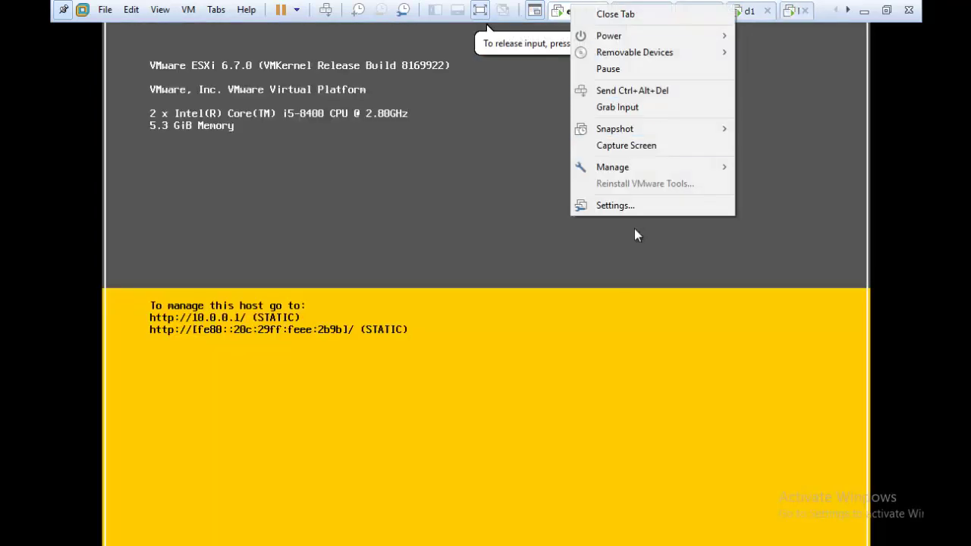
pyautogui.click(633, 206)
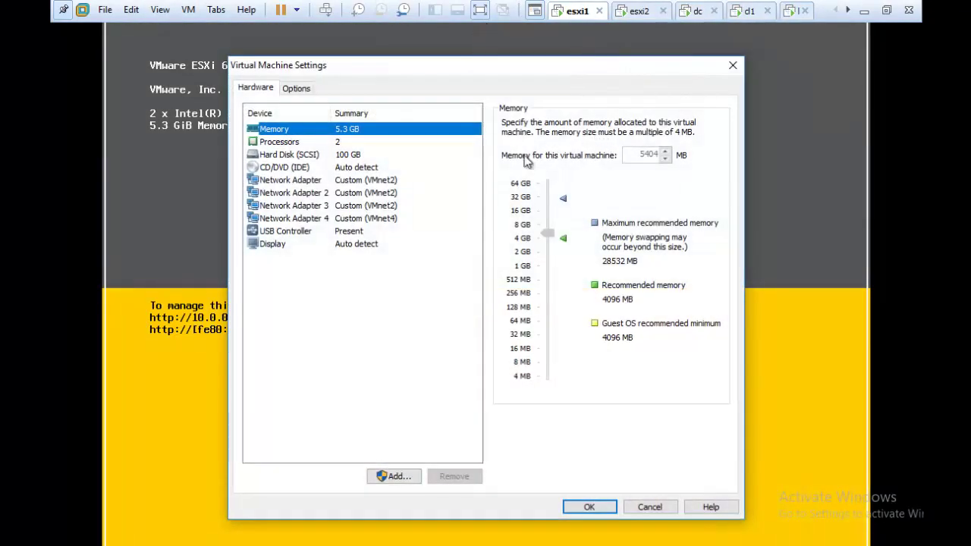
pyautogui.click(592, 506)
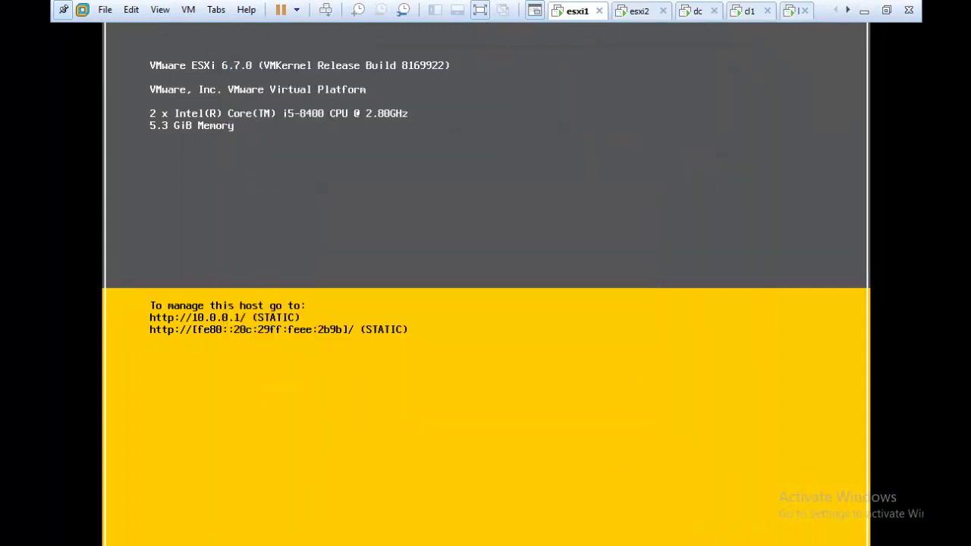
# Step: Enter the root account password on the esxi1 console and restart the host
pyautogui.press('F2')
pyautogui.press('Tab')
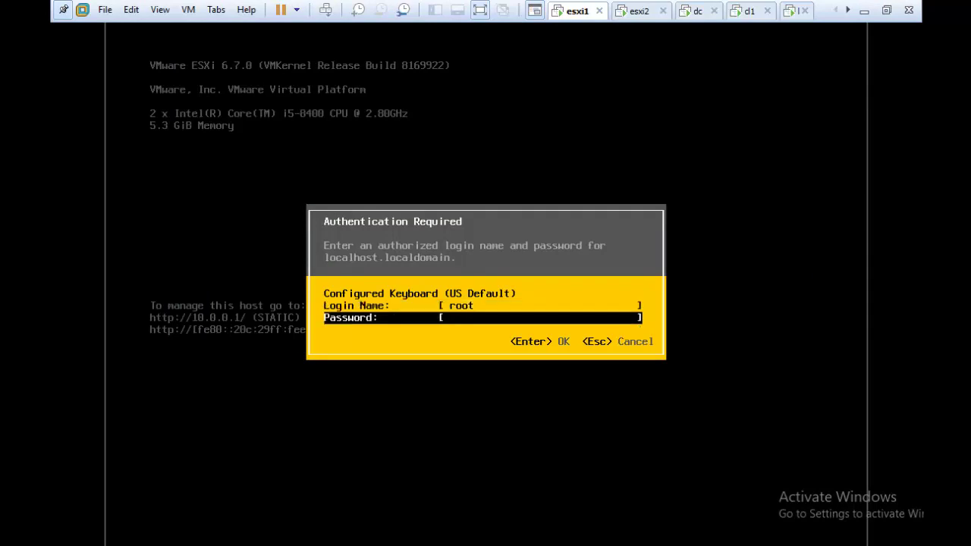
pyautogui.write('********')
pyautogui.press('Return')
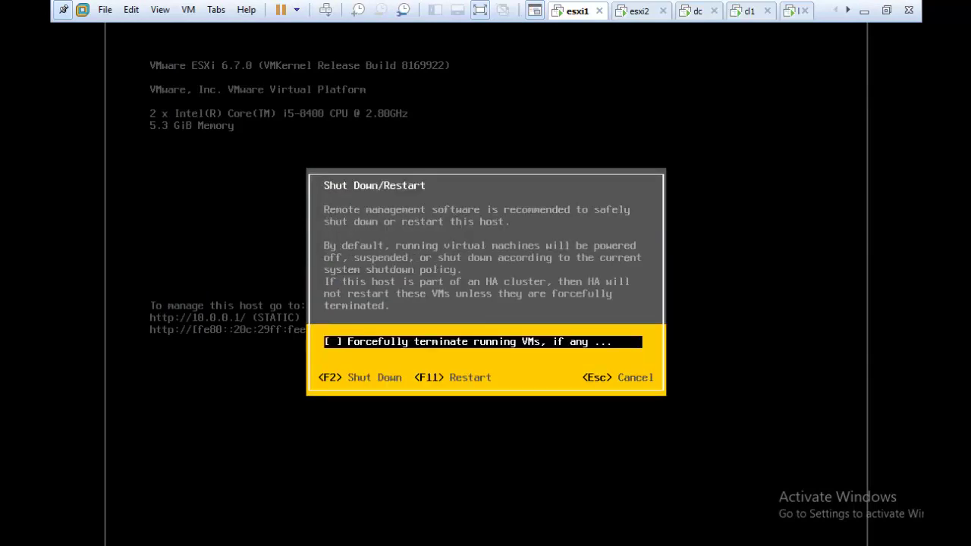
pyautogui.press('F11')
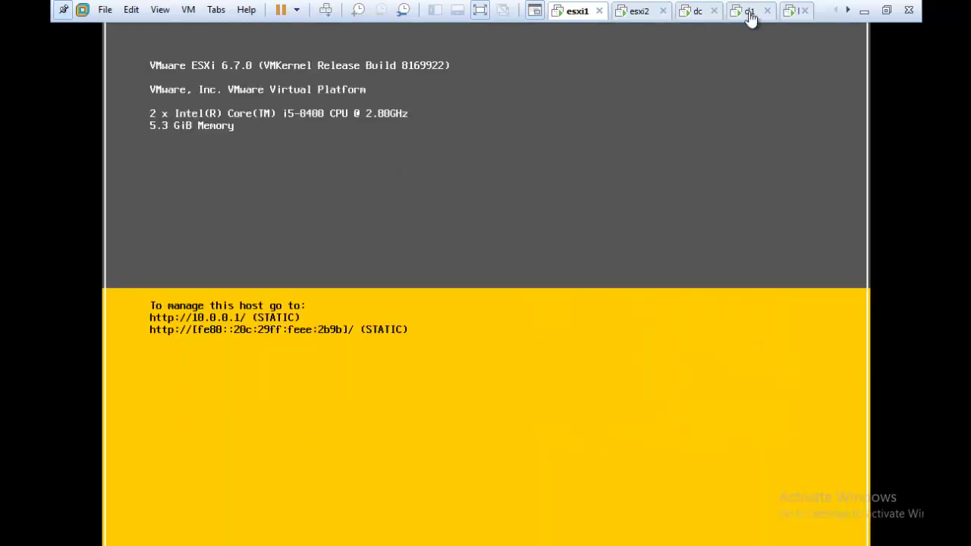
# Step: In the lap virtual machine, refresh host 10.0.0.1's physical NICs and open the details of the standard virtual switch vSwitch0
pyautogui.click(792, 14)
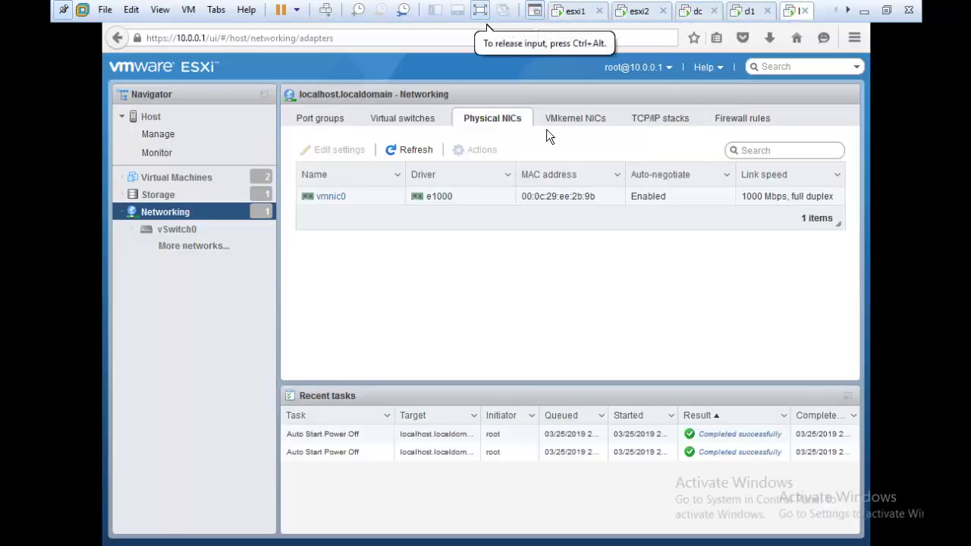
pyautogui.click(417, 154)
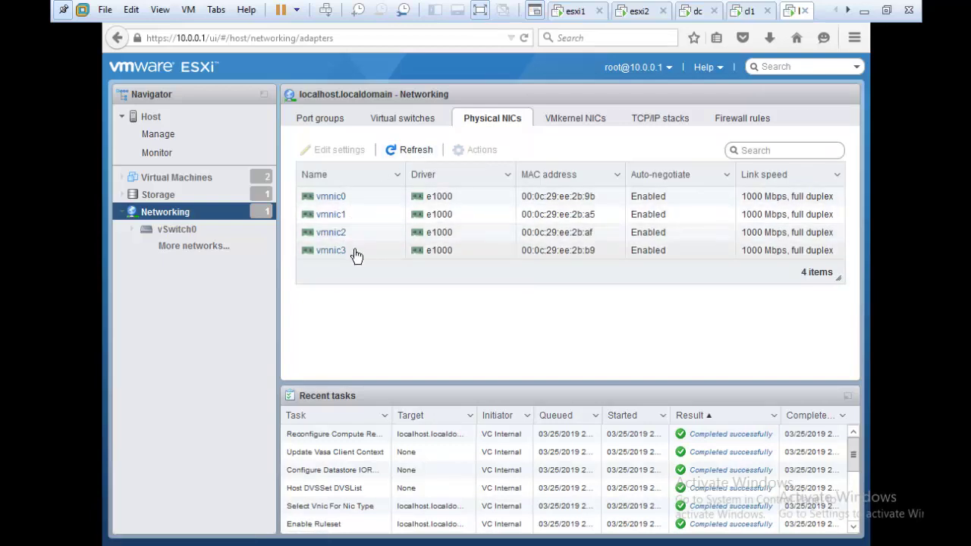
pyautogui.click(404, 121)
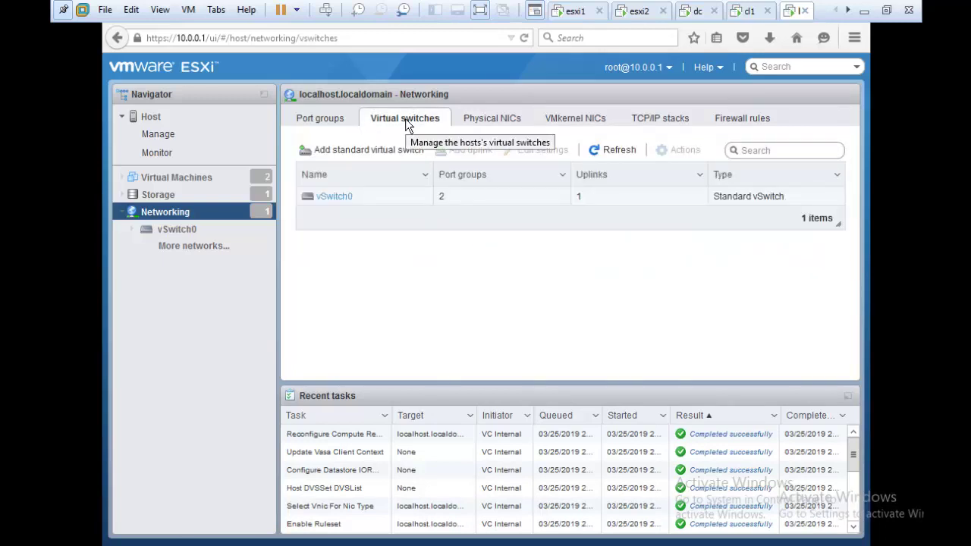
pyautogui.click(341, 196)
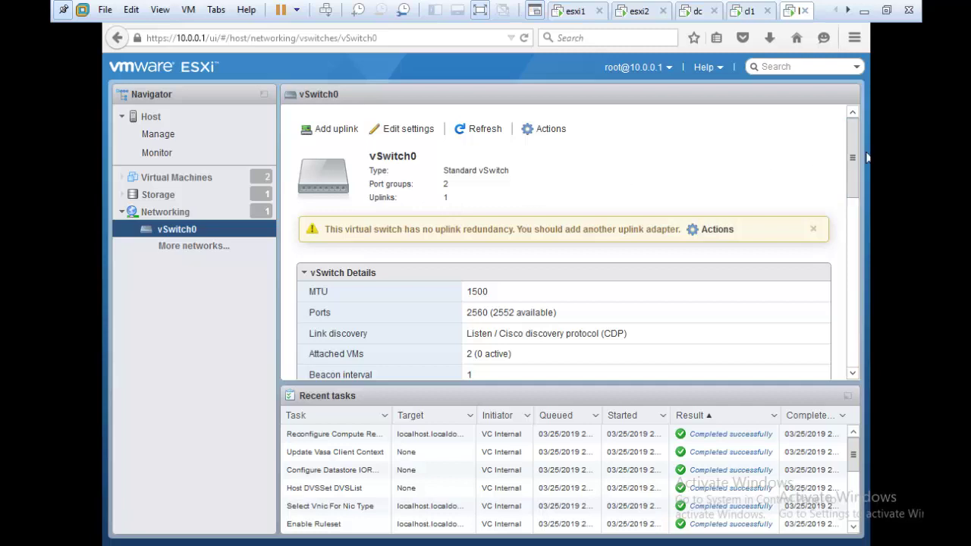
# Step: Examine the topology of vSwitch0, including its port groups and connected physical adapter
pyautogui.moveTo(853, 133); pyautogui.dragTo(853, 307)
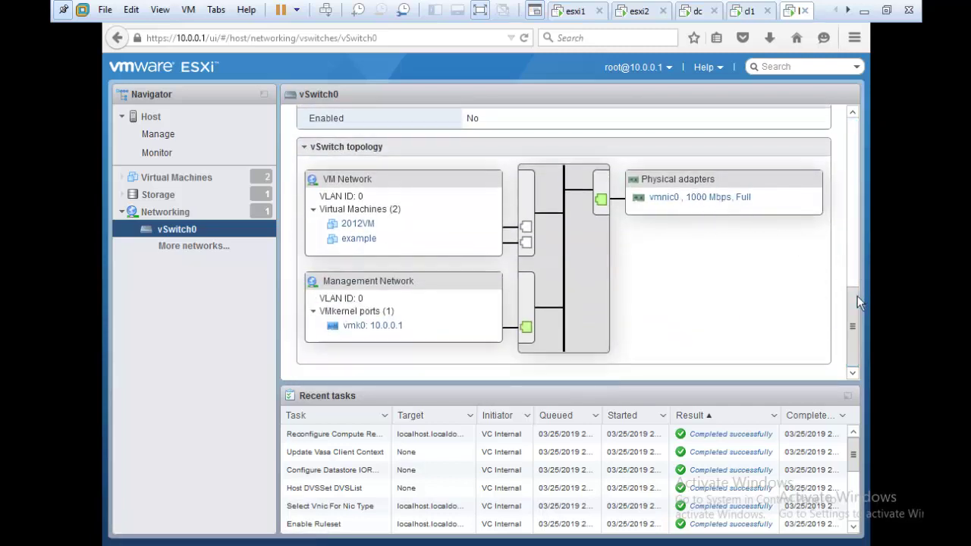
pyautogui.moveTo(855, 298); pyautogui.dragTo(849, 119)
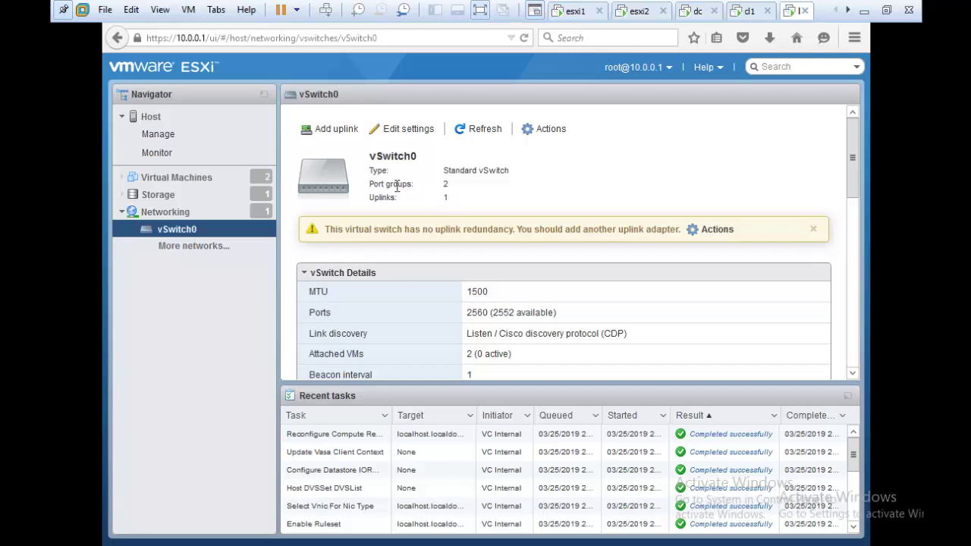
pyautogui.click(336, 131)
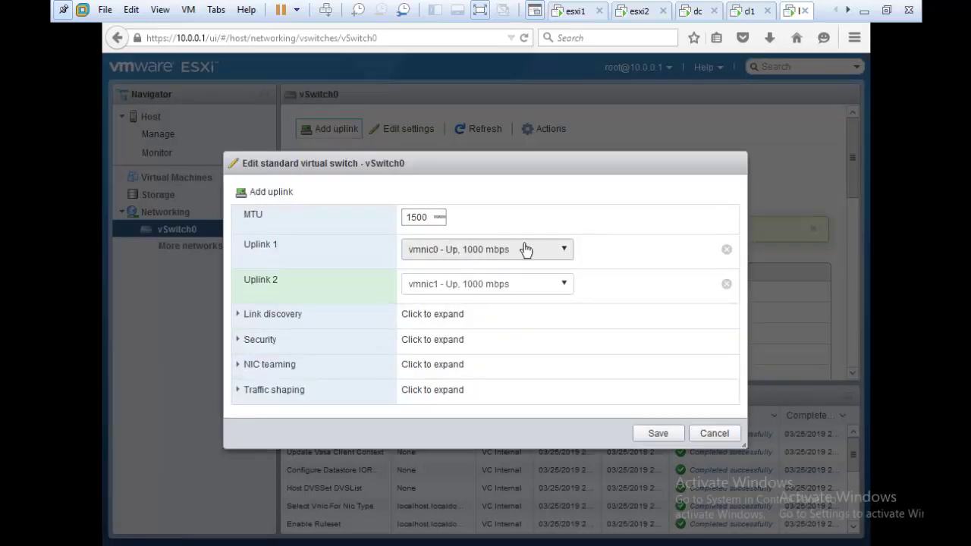
pyautogui.moveTo(543, 163); pyautogui.dragTo(640, 123)
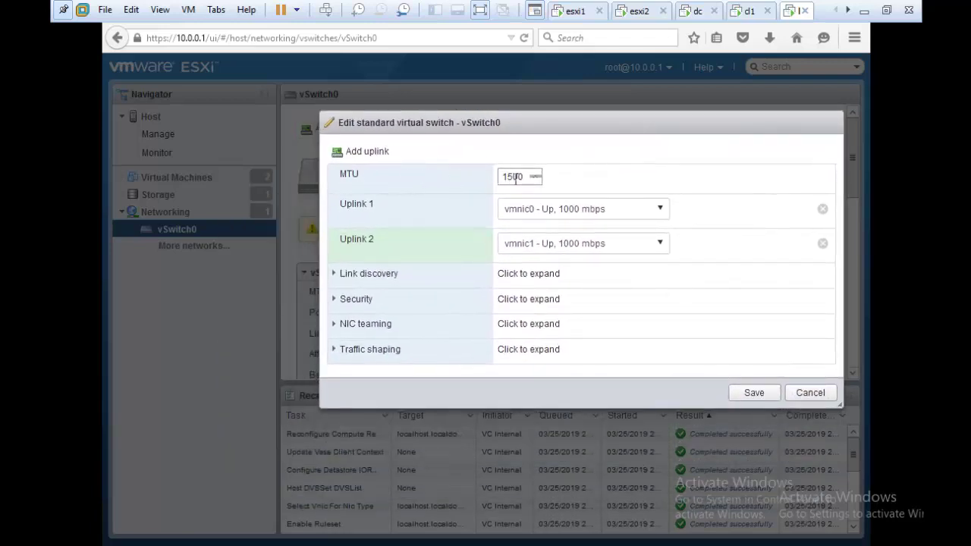
pyautogui.click(657, 216)
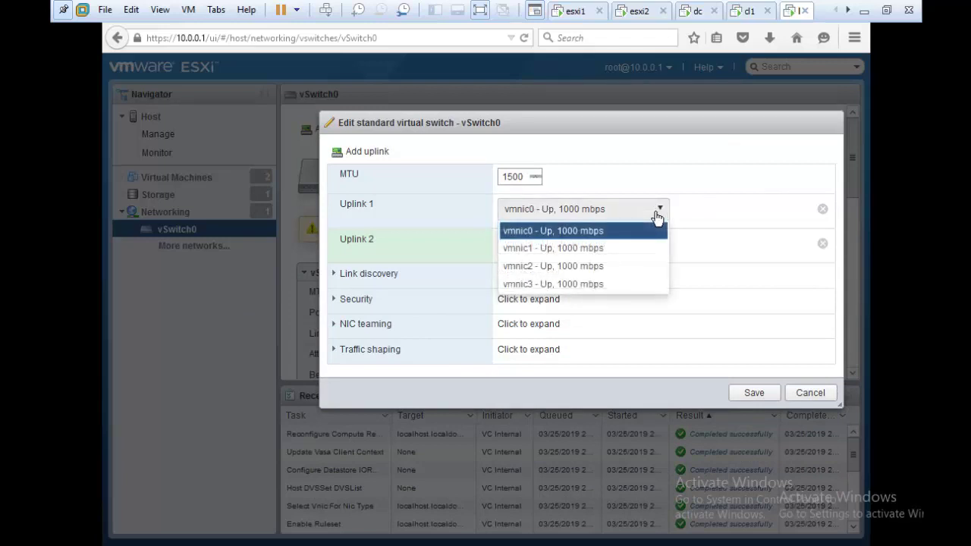
pyautogui.click(657, 216)
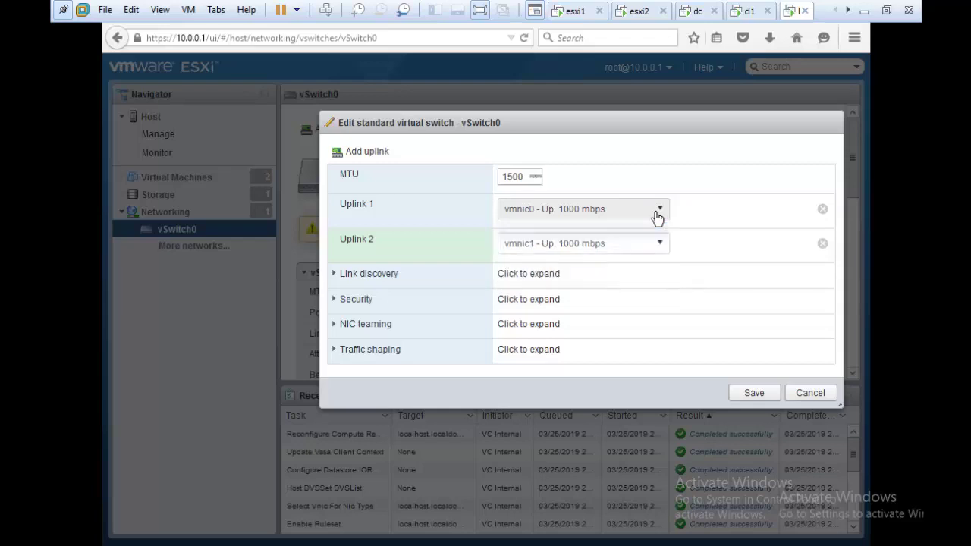
pyautogui.click(803, 393)
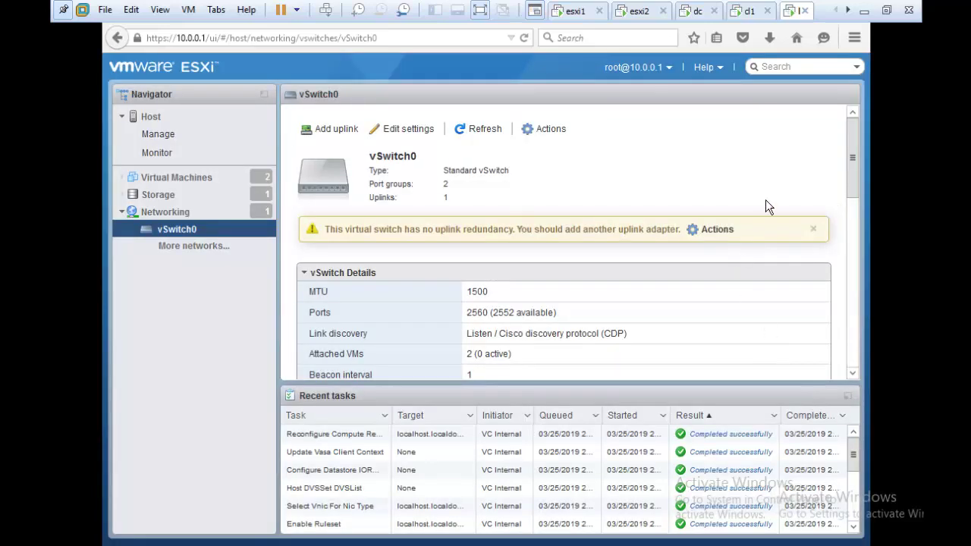
# Step: Recheck vSwitch0's topology and view the physical NICs of host 10.0.0.1
pyautogui.moveTo(846, 166); pyautogui.dragTo(851, 331)
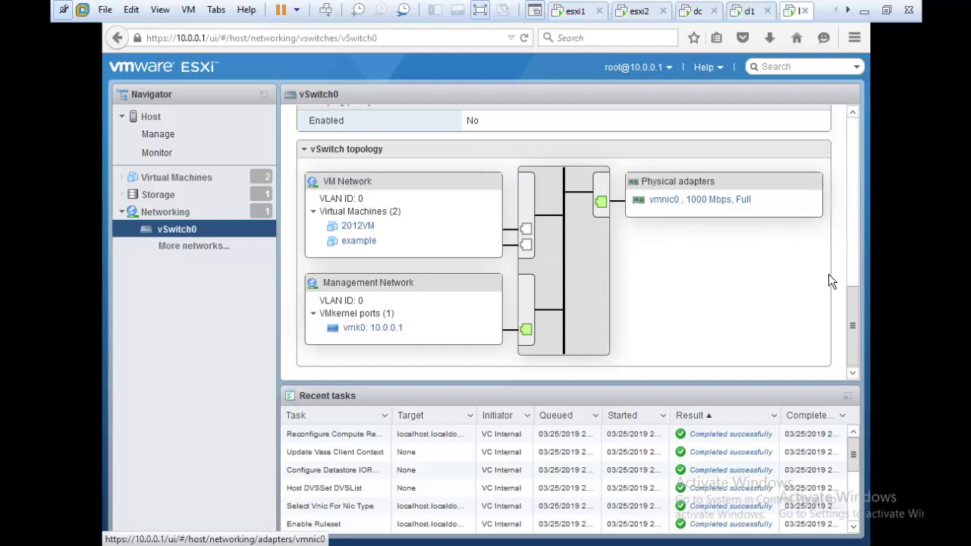
pyautogui.moveTo(855, 298); pyautogui.dragTo(849, 126)
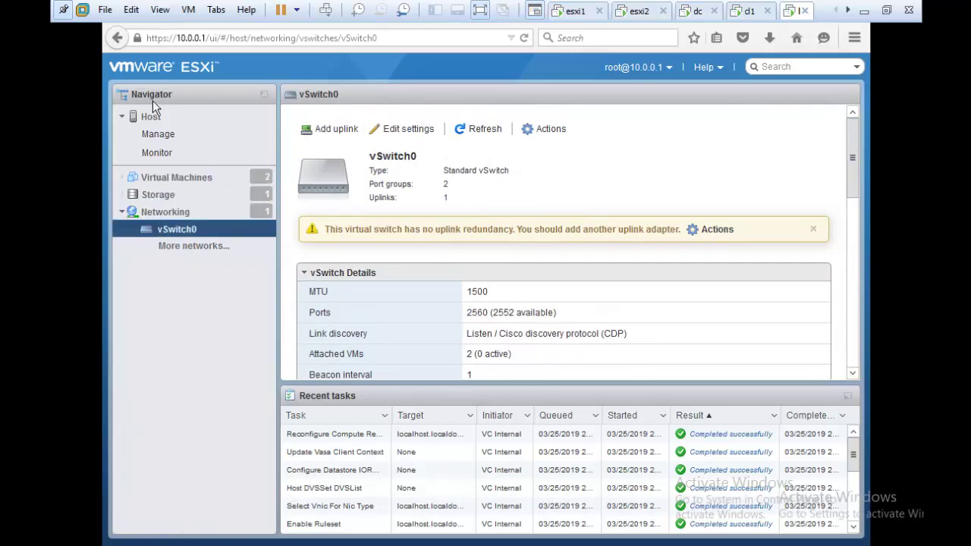
pyautogui.click(104, 124)
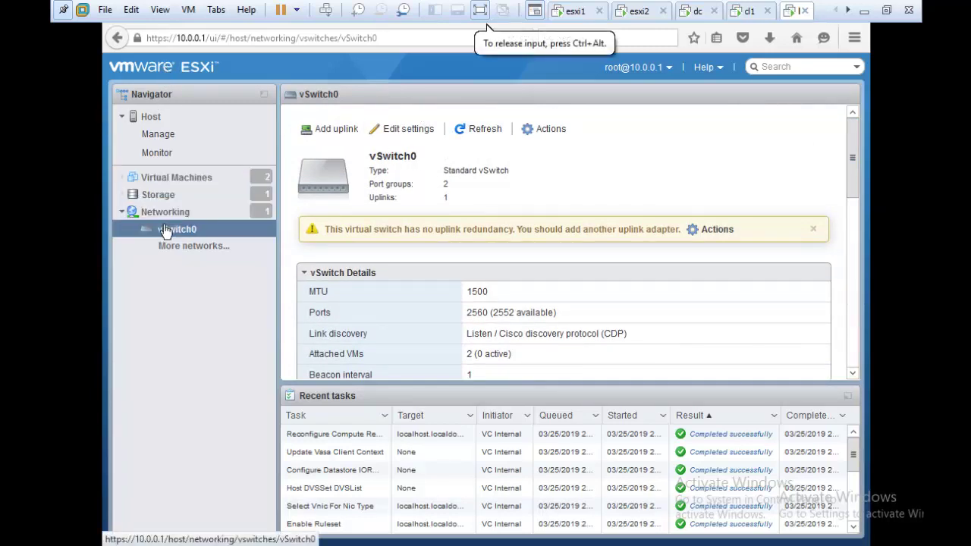
pyautogui.click(165, 213)
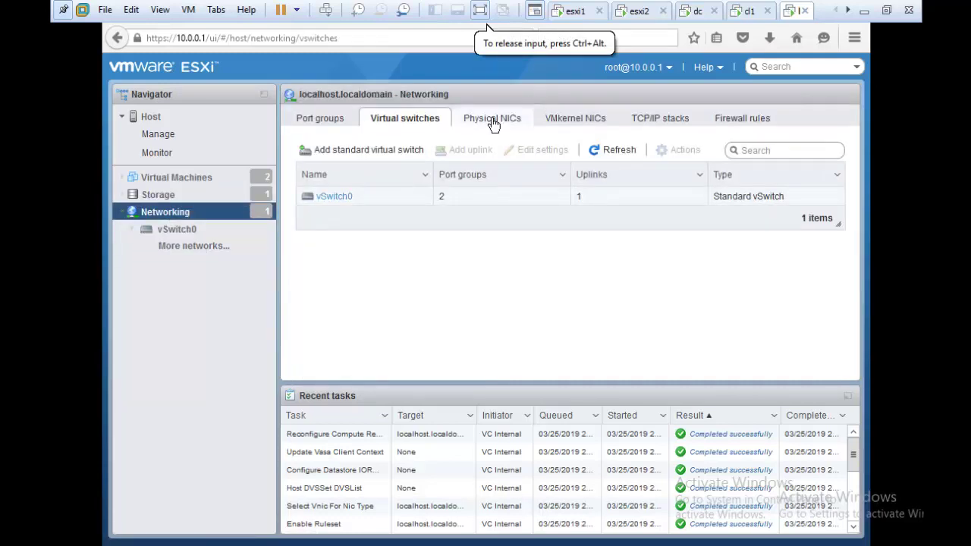
pyautogui.click(492, 121)
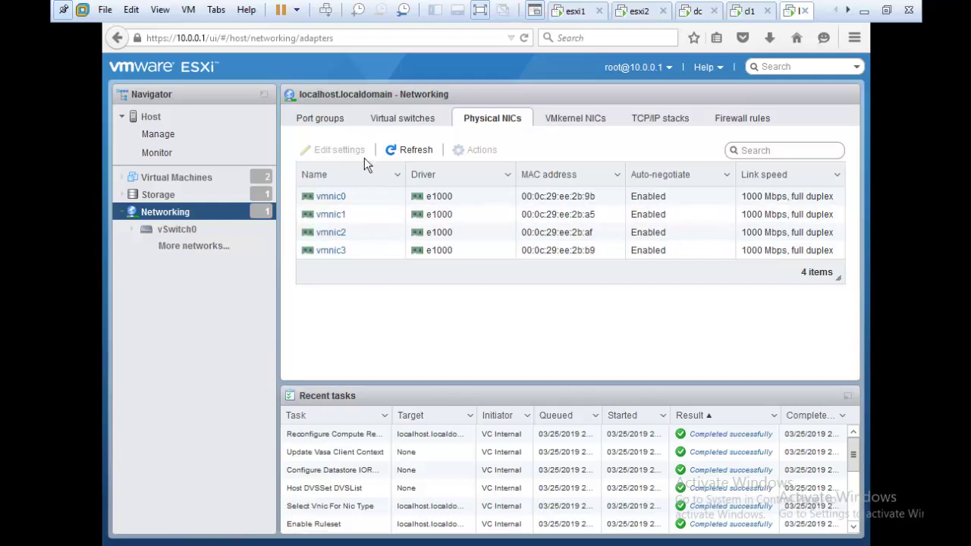
# Step: Add vmnic1 as Uplink 2 to the standard virtual switch vSwitch0 and save the change
pyautogui.click(399, 119)
pyautogui.click(329, 196)
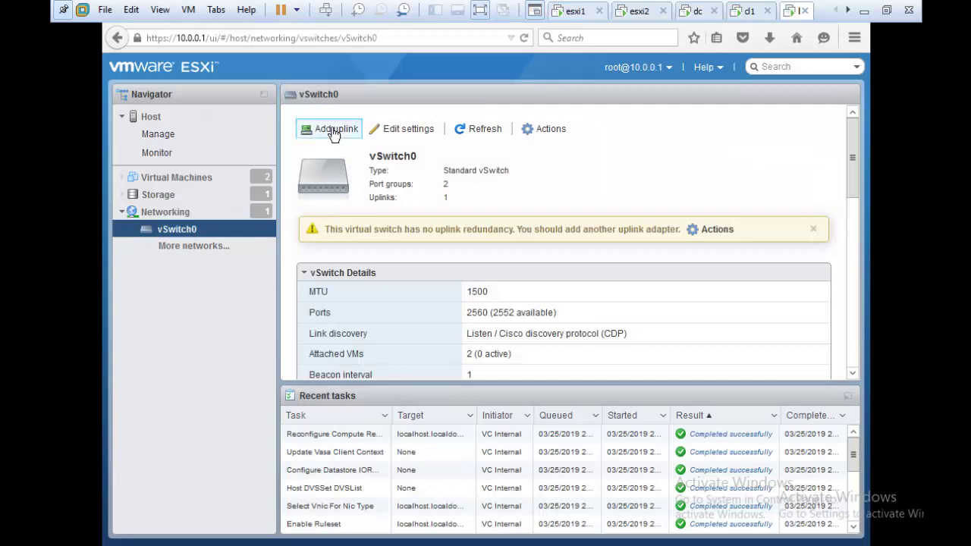
pyautogui.click(331, 127)
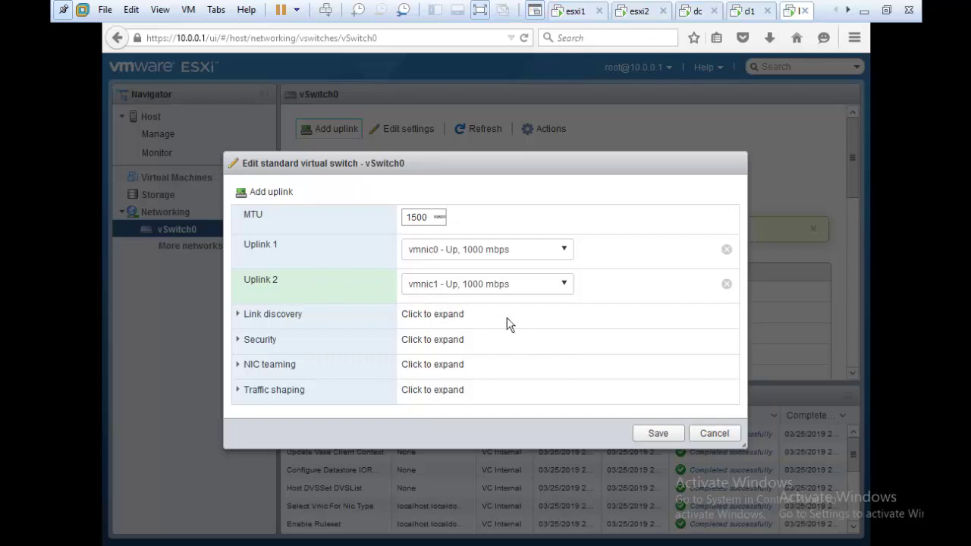
pyautogui.click(658, 434)
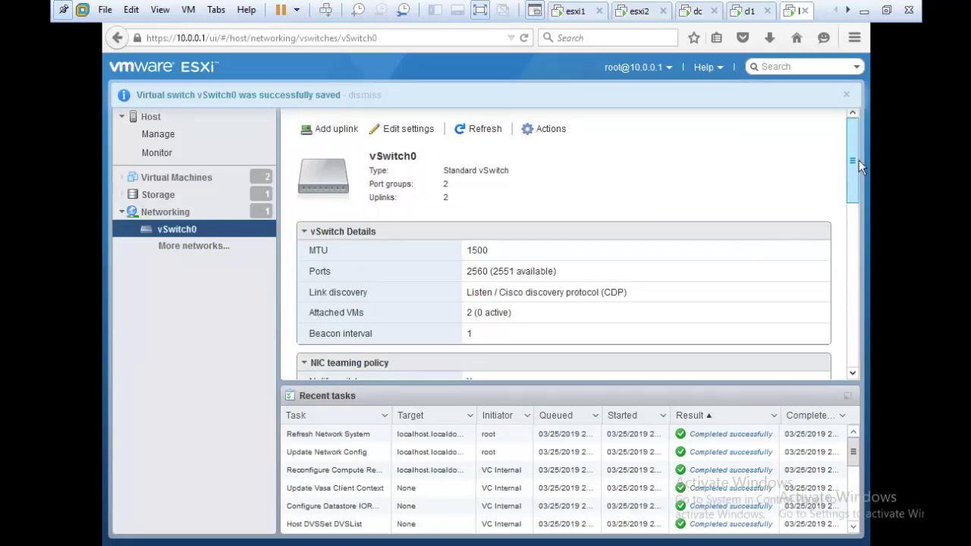
# Step: Inspect vSwitch0's uplinks in its topology, and review its shaping, security and NIC teaming policies
pyautogui.moveTo(854, 168); pyautogui.dragTo(851, 324)
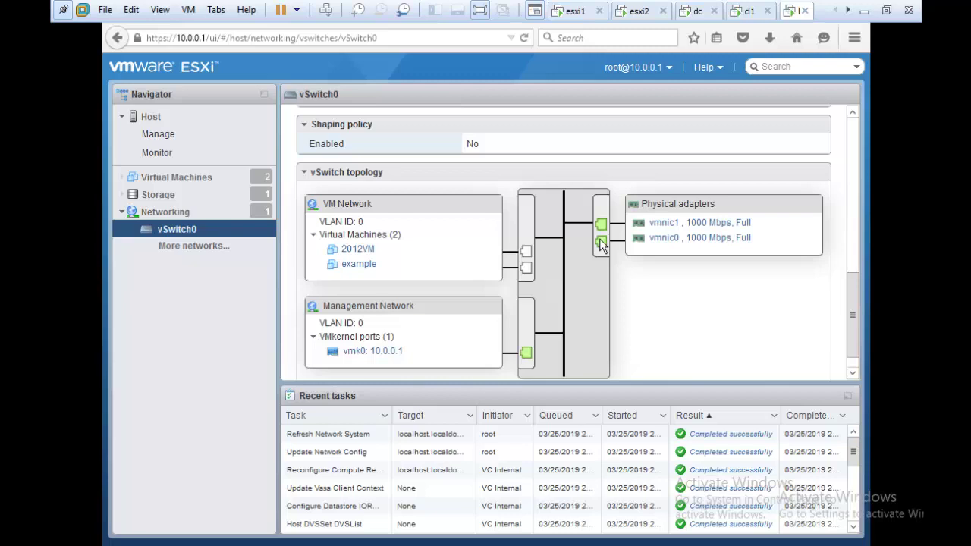
pyautogui.scroll(3, 487, 266)
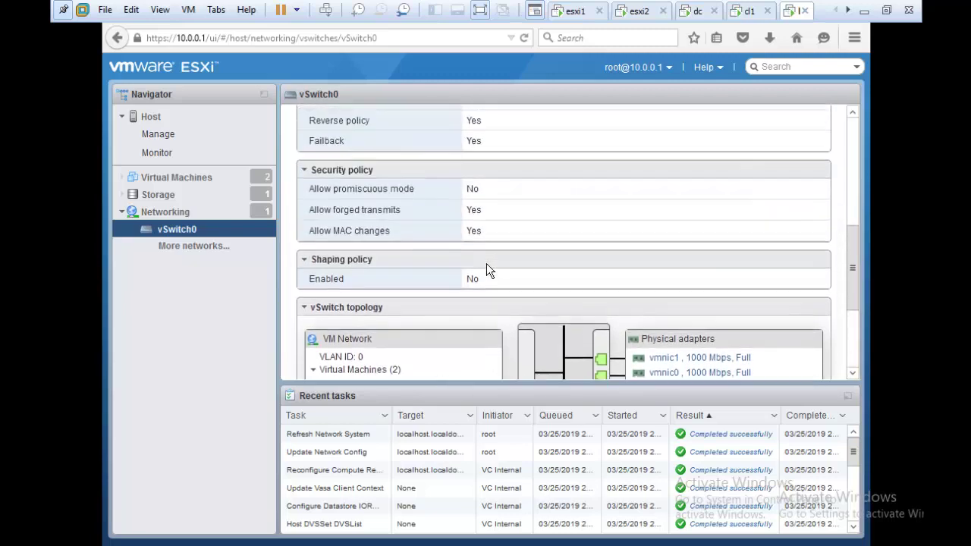
pyautogui.scroll(5, 486, 264)
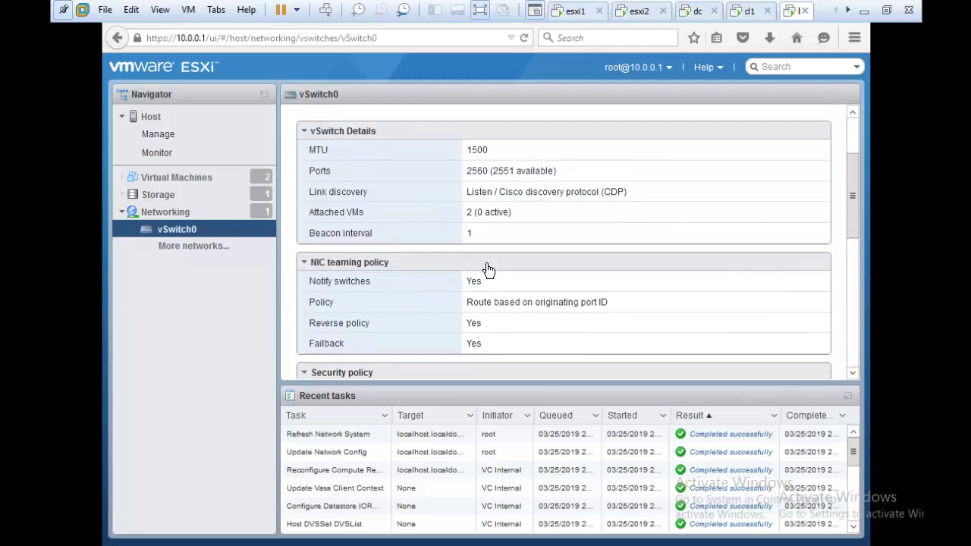
pyautogui.scroll(3, 488, 270)
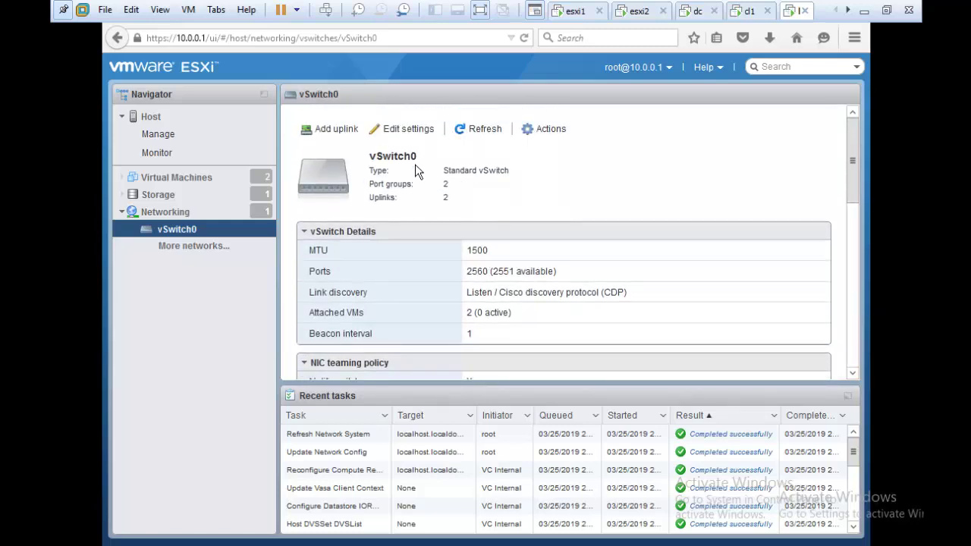
# Step: From the host's port groups, open VM Network and review its topology and its security, NIC teaming and shaping policies
pyautogui.click(167, 215)
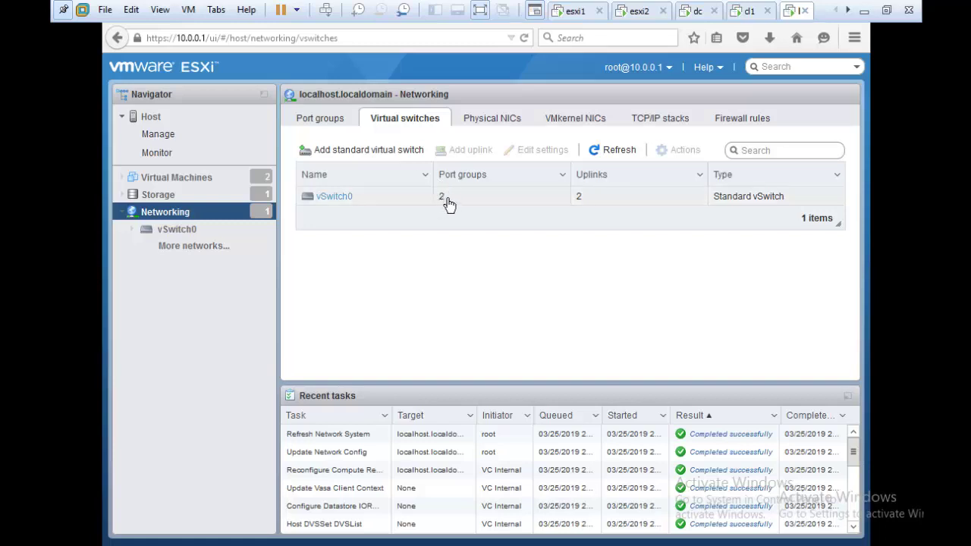
pyautogui.click(319, 124)
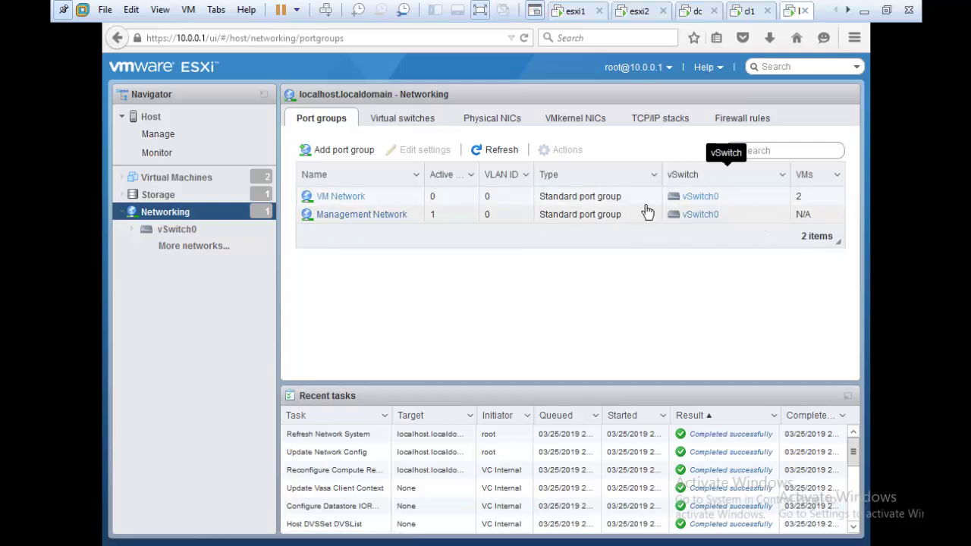
pyautogui.click(336, 197)
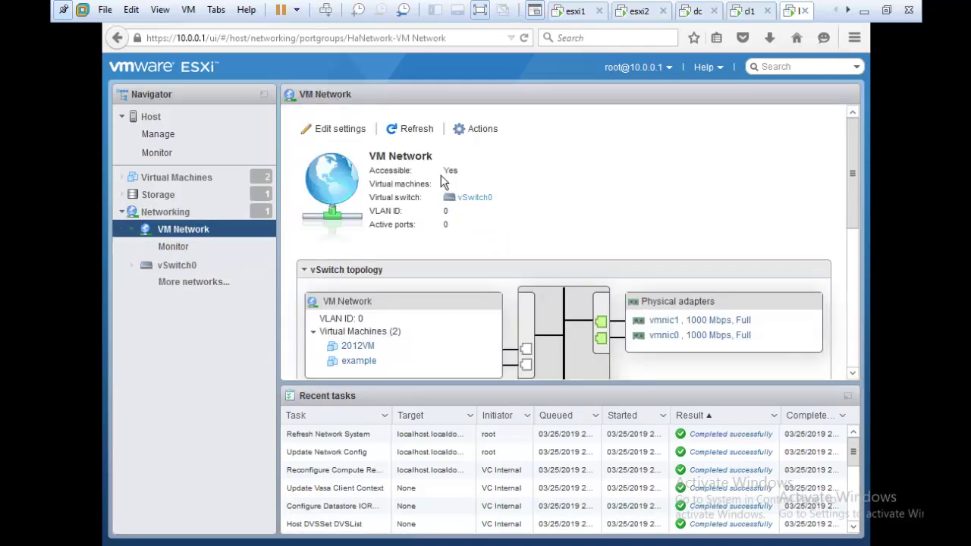
pyautogui.scroll(-2, 402, 296)
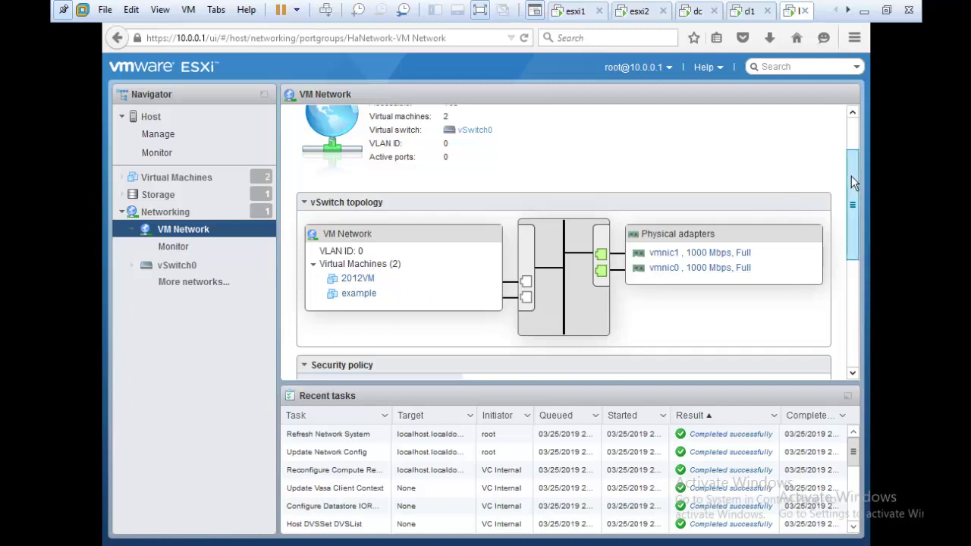
pyautogui.moveTo(852, 175); pyautogui.dragTo(861, 304)
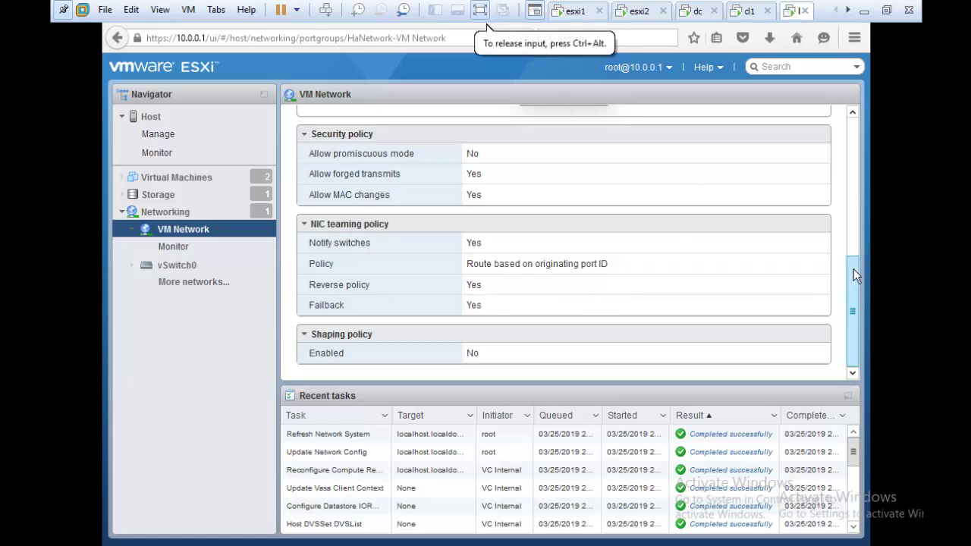
pyautogui.moveTo(854, 268); pyautogui.dragTo(766, 150)
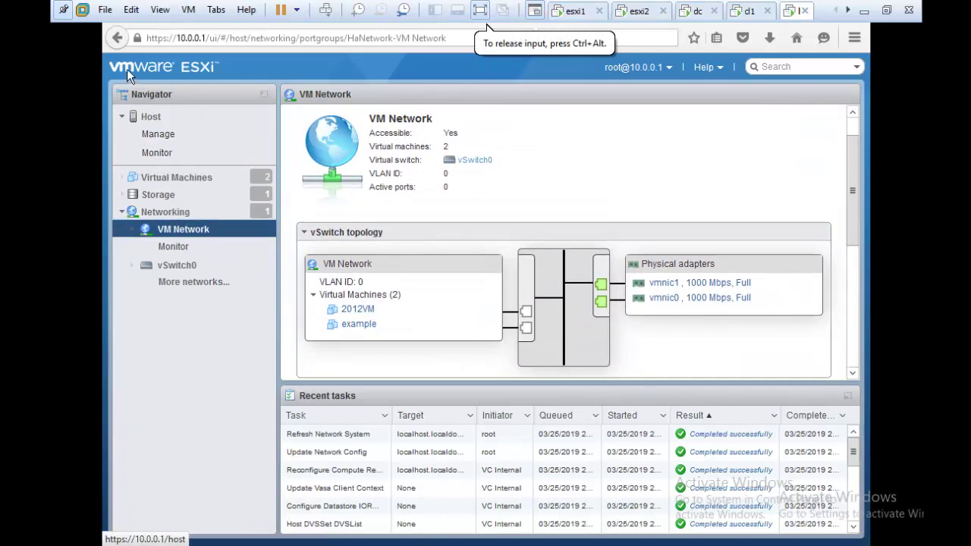
# Step: Open the Management Network port group and examine its VMkernel port and physical adapters in the topology
pyautogui.click(155, 217)
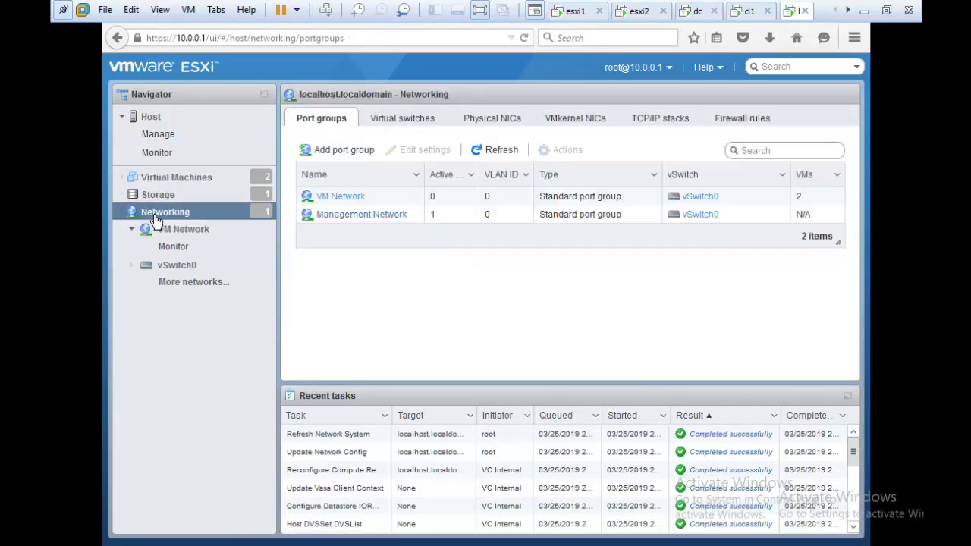
pyautogui.click(346, 217)
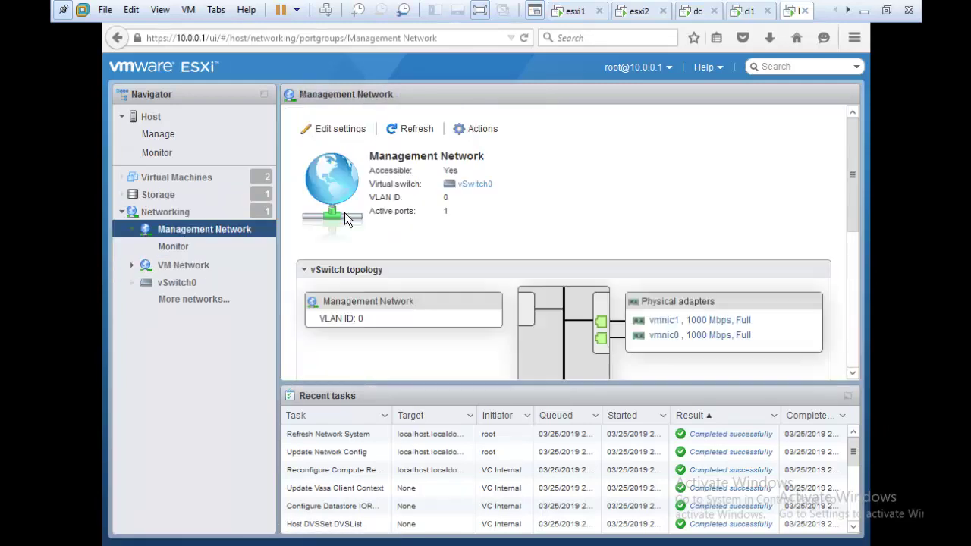
pyautogui.scroll(-2, 463, 156)
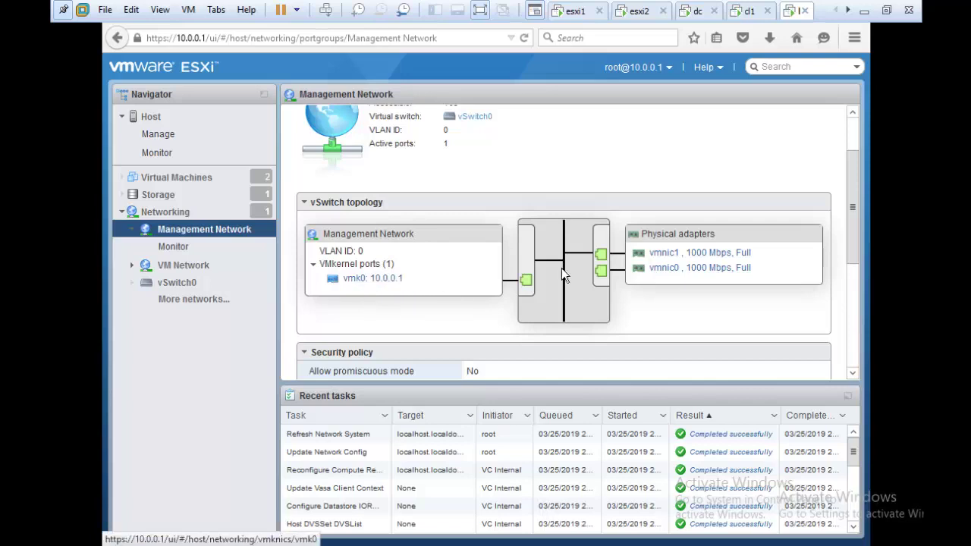
pyautogui.moveTo(856, 193); pyautogui.dragTo(856, 142)
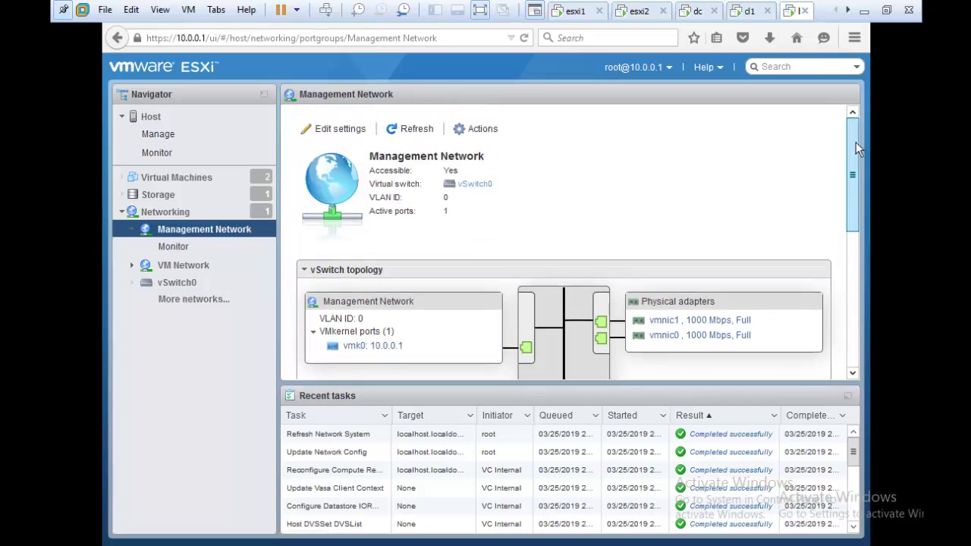
# Step: Return to the host's networking overview and view its virtual switches and port groups
pyautogui.click(164, 212)
pyautogui.click(410, 119)
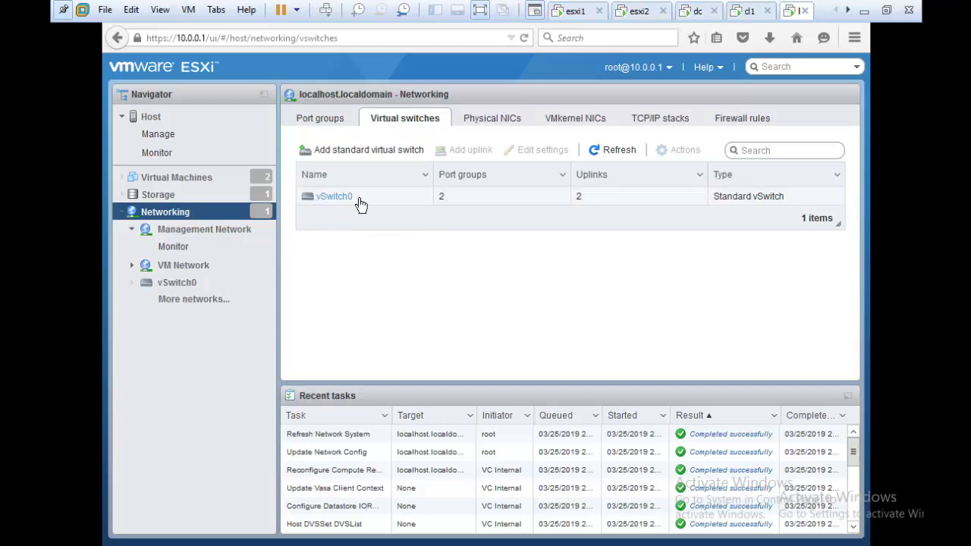
pyautogui.click(321, 118)
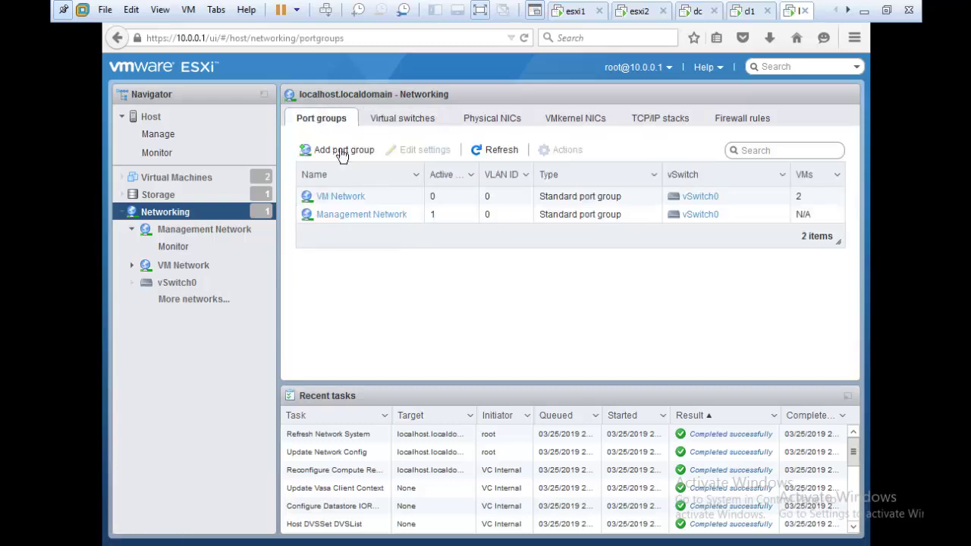